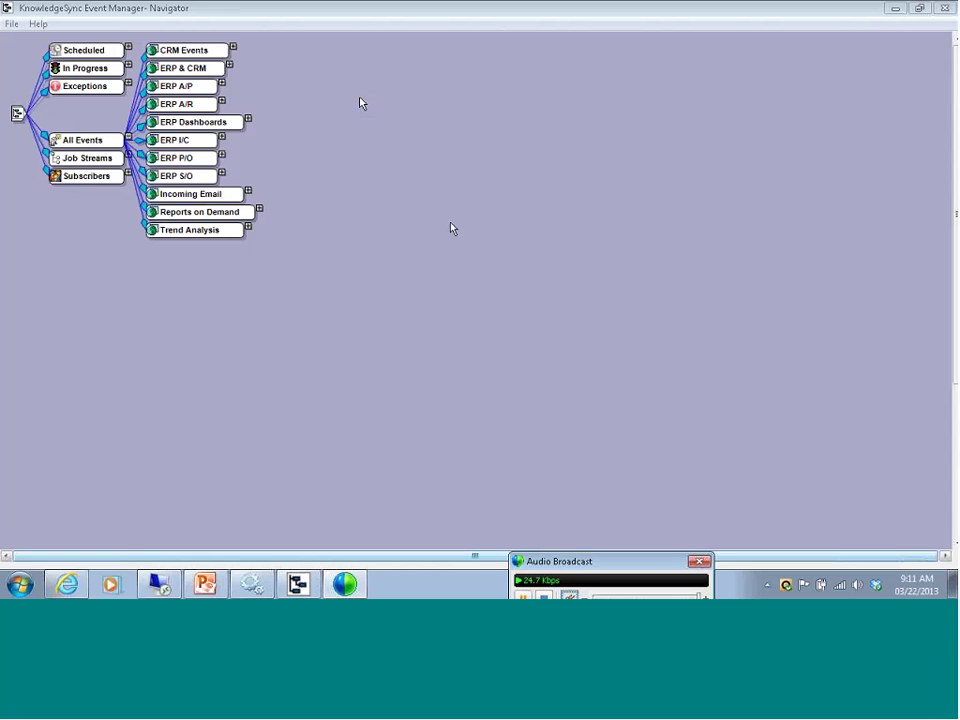
Examine the components of the Invoices; Overdue event under ERP A/R, and collapse the ERP A/R branch.
click(223, 102)
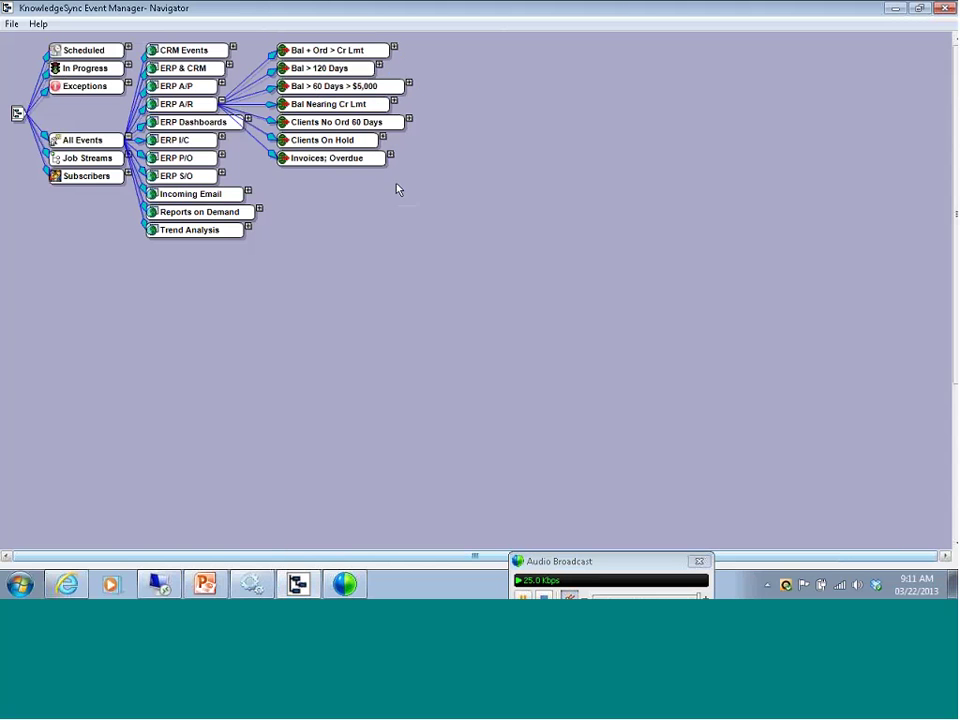
click(390, 157)
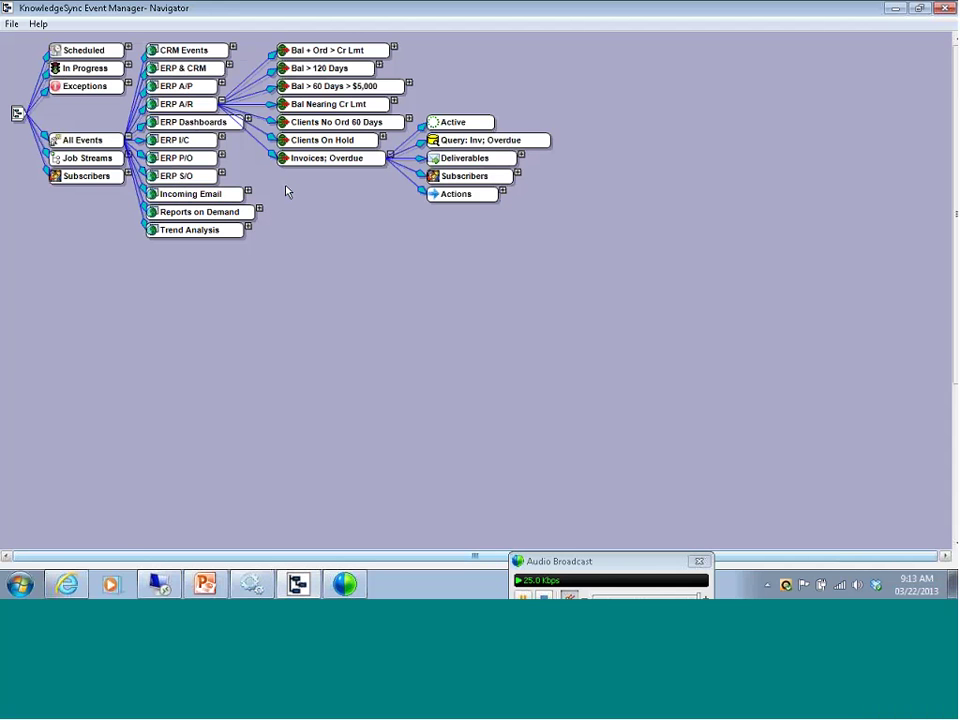
click(222, 101)
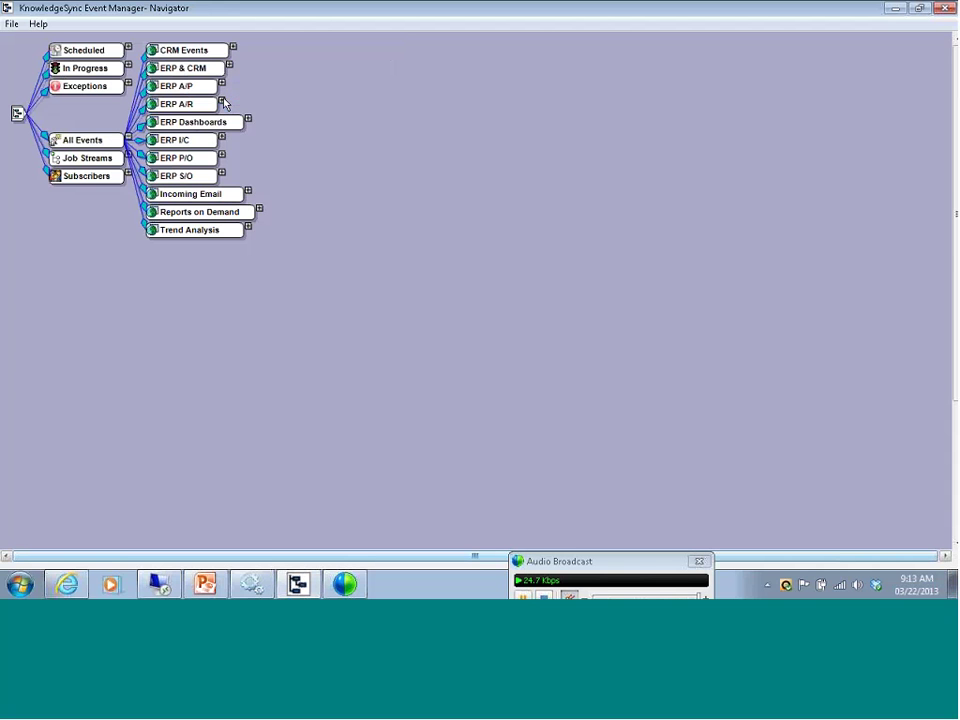
Review the schedule of the Last Mo Cust Sales Drop > 25% Vs Avg event under Trend Analysis, and close it without saving.
click(247, 227)
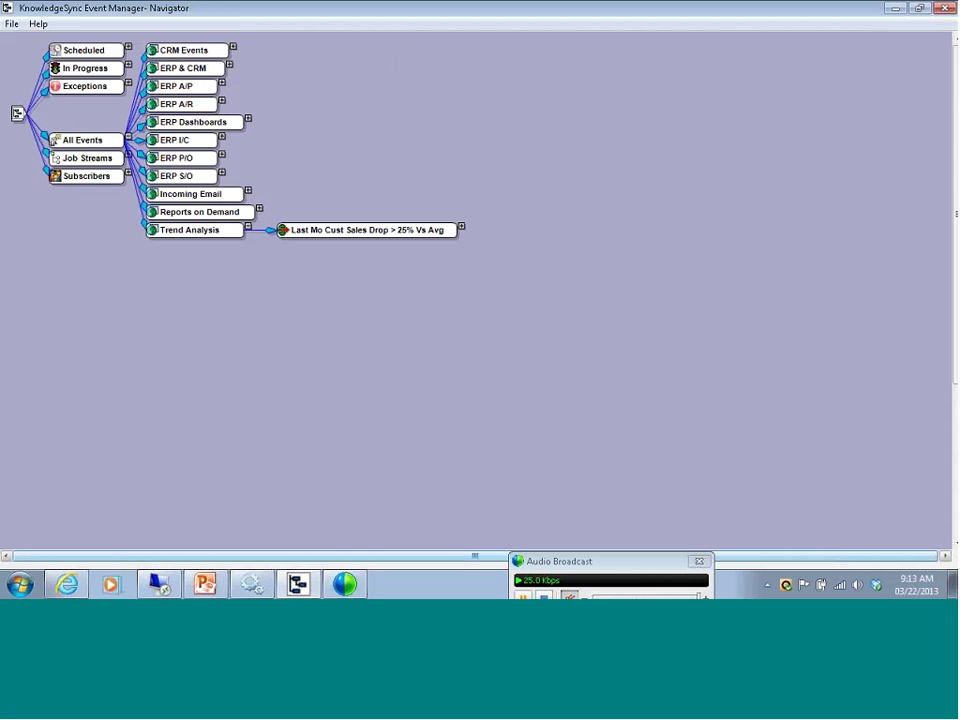
click(462, 228)
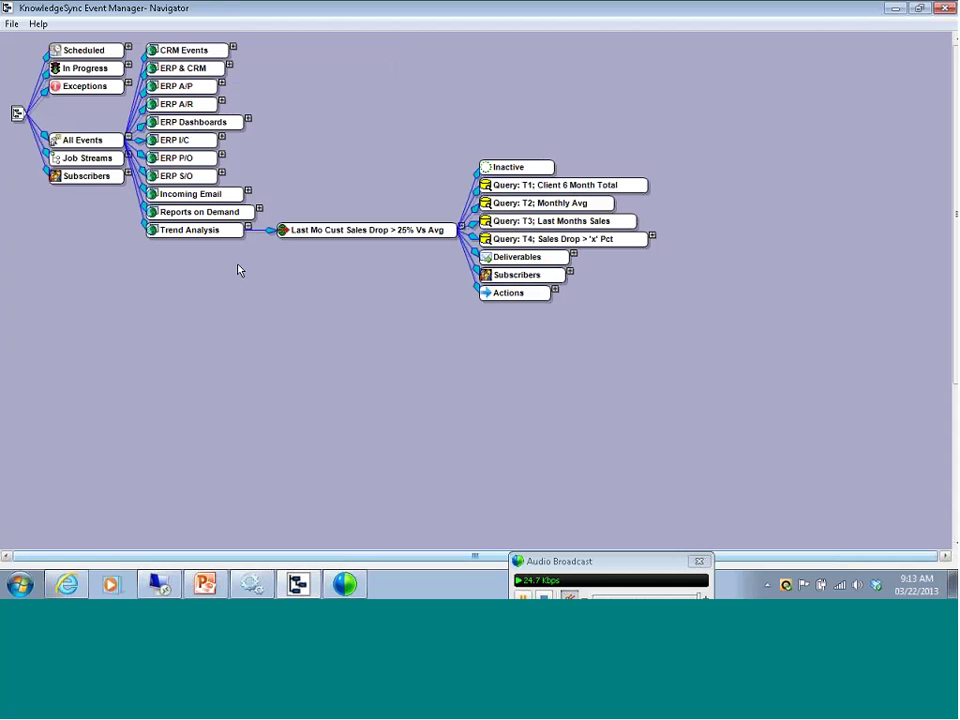
double_click(375, 233)
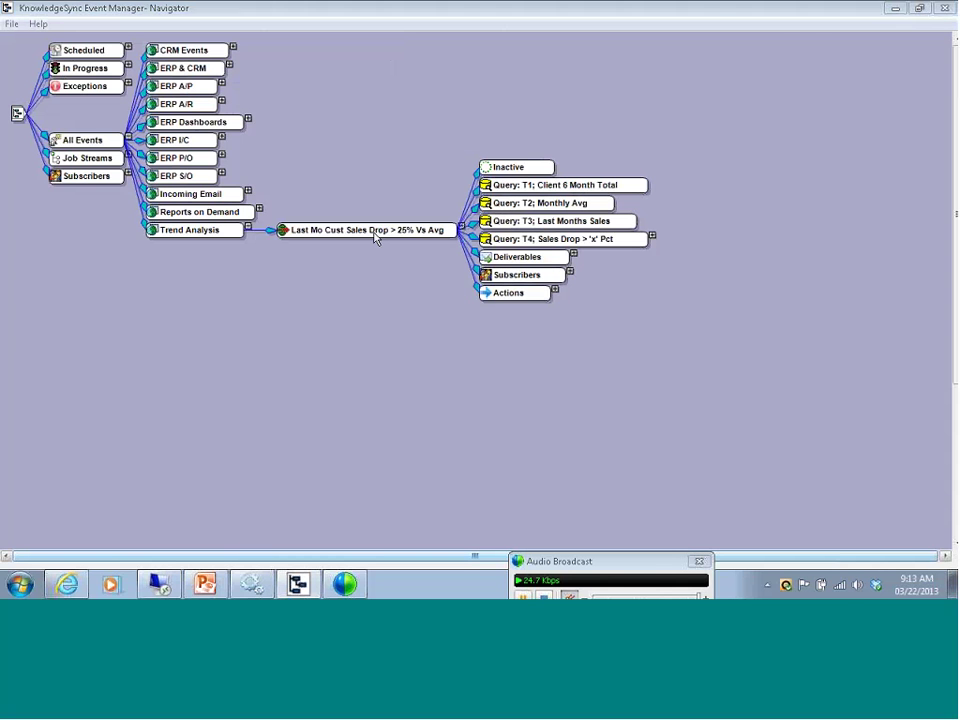
click(655, 185)
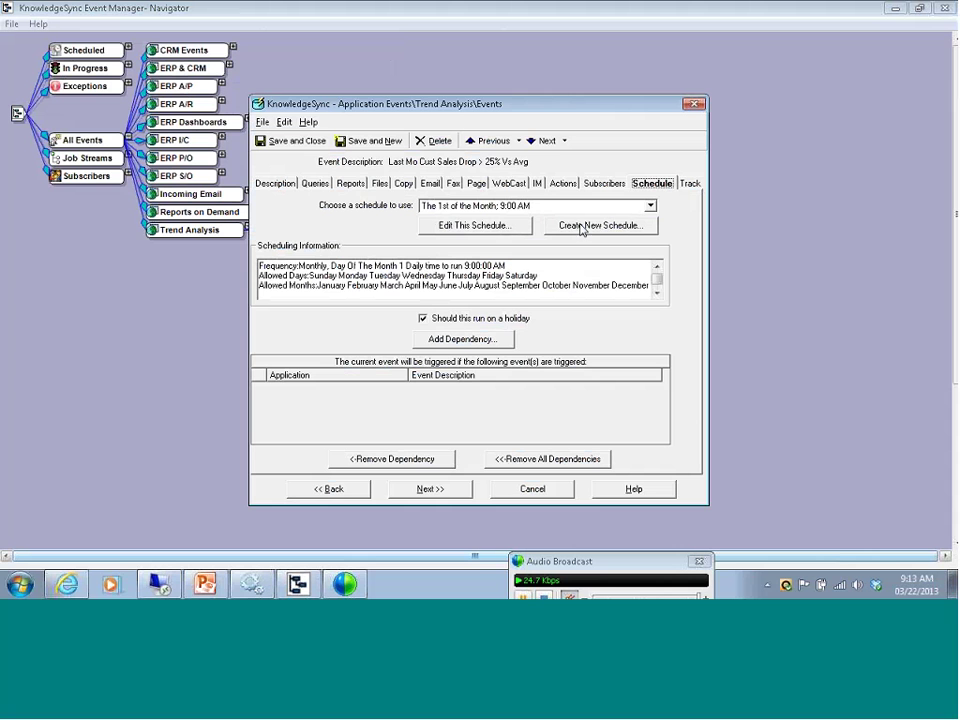
click(531, 490)
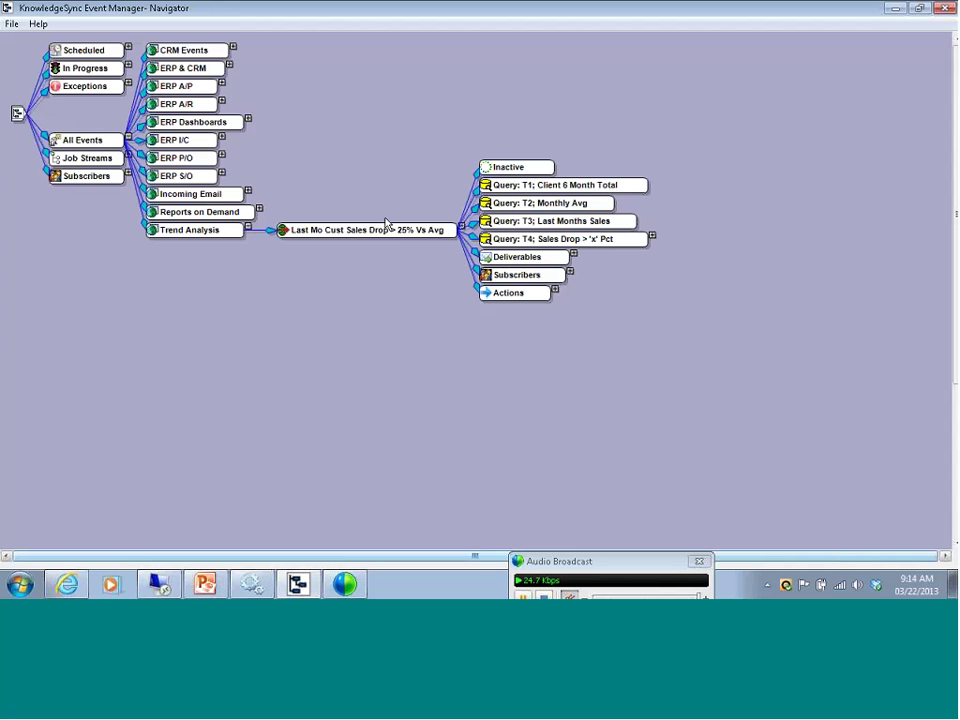
Read the email message text among the sales drop event's deliverables, close it without saving, and collapse Trend Analysis.
click(573, 254)
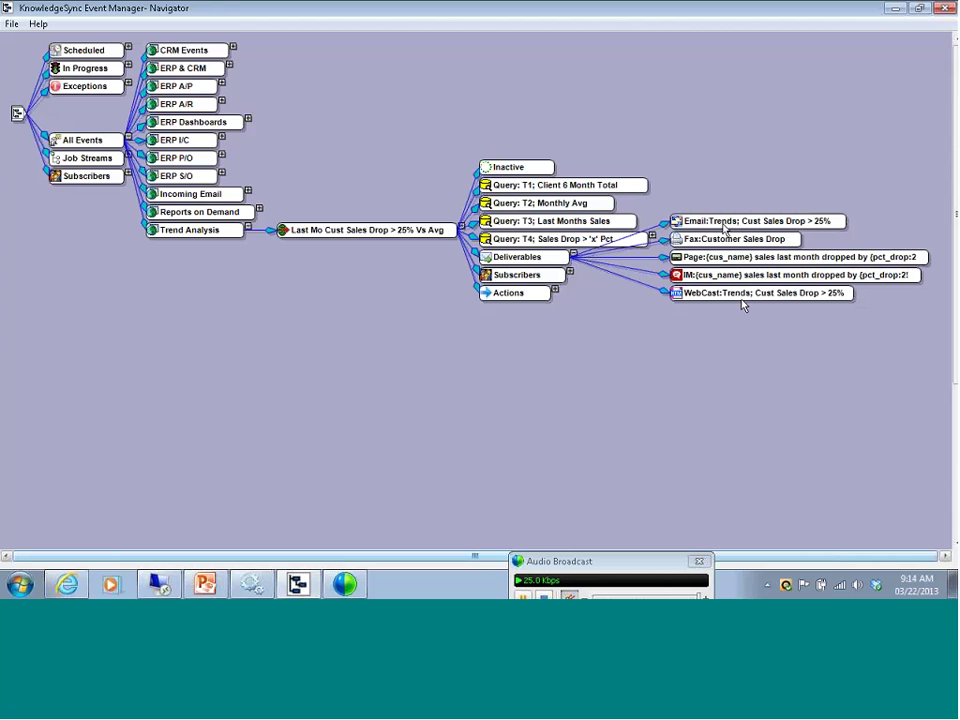
mouse_move(723, 226)
double_click(723, 226)
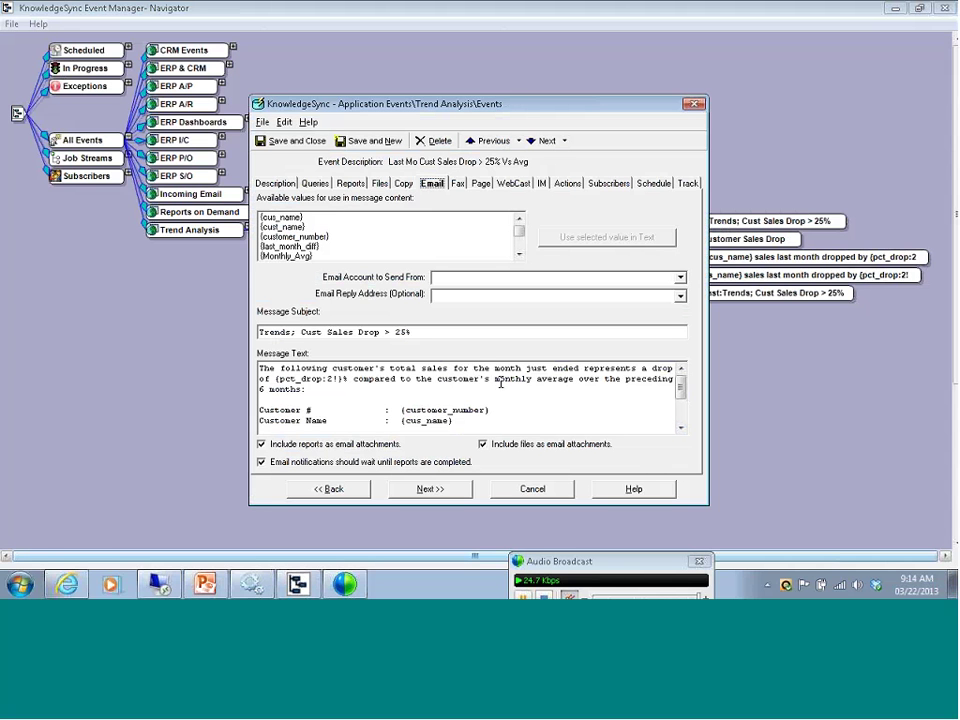
click(680, 427)
click(680, 427)
click(680, 427)
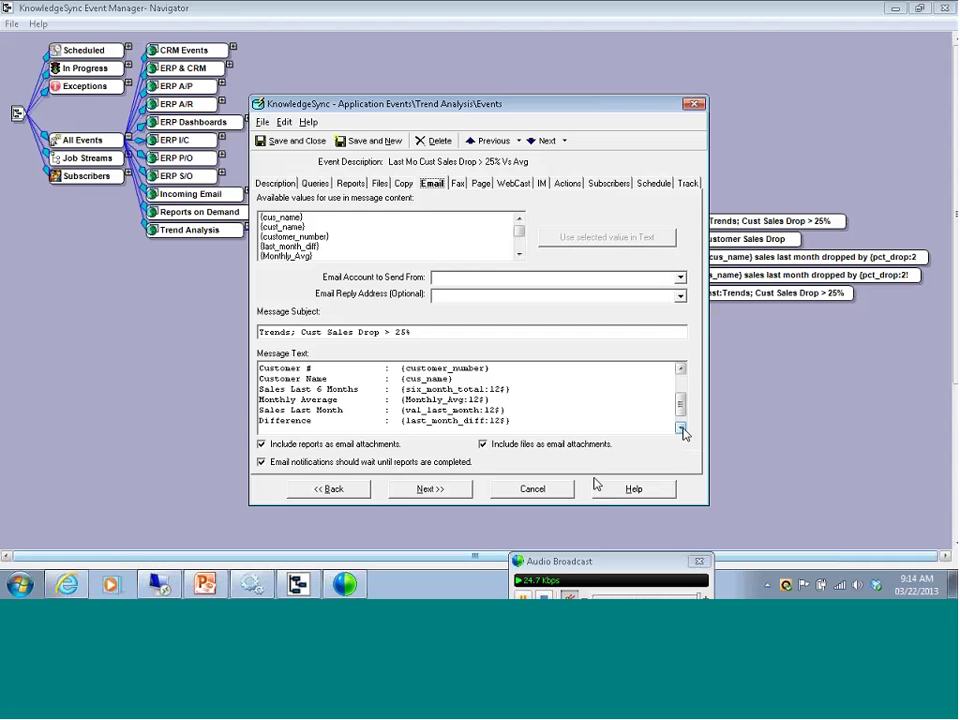
click(545, 491)
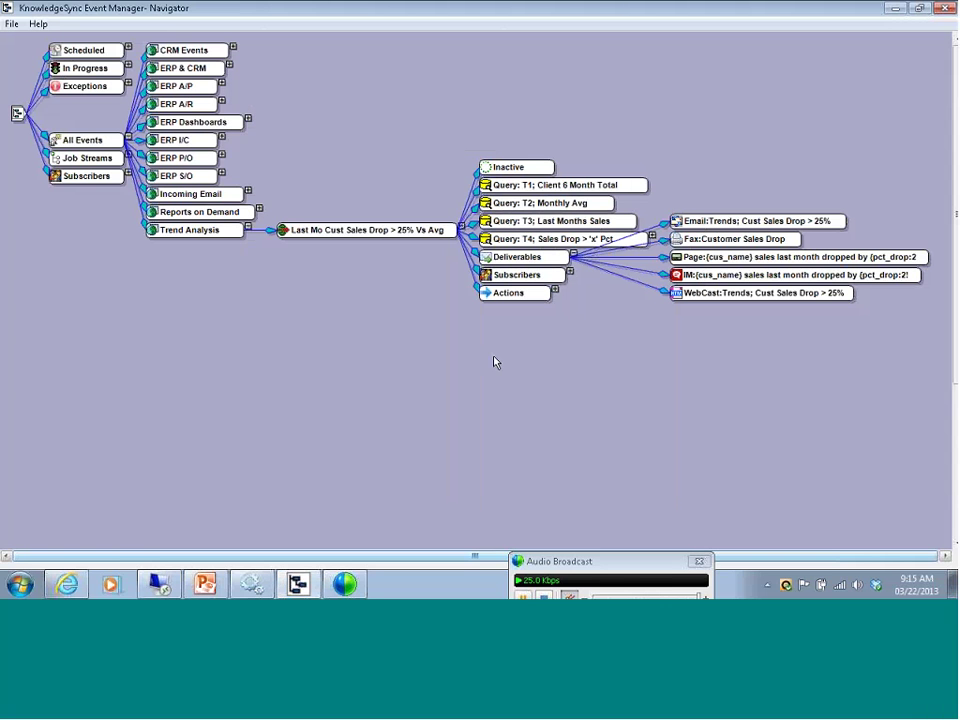
click(248, 229)
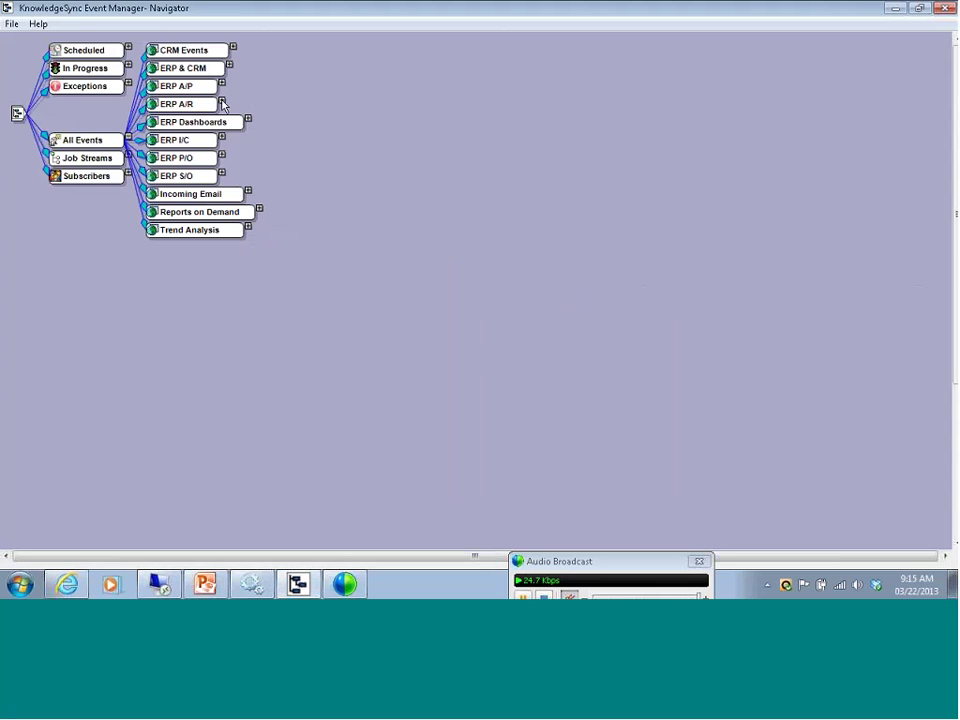
Open the Inv; Overdue query of the Invoices; Overdue event under ERP A/R for editing.
click(222, 101)
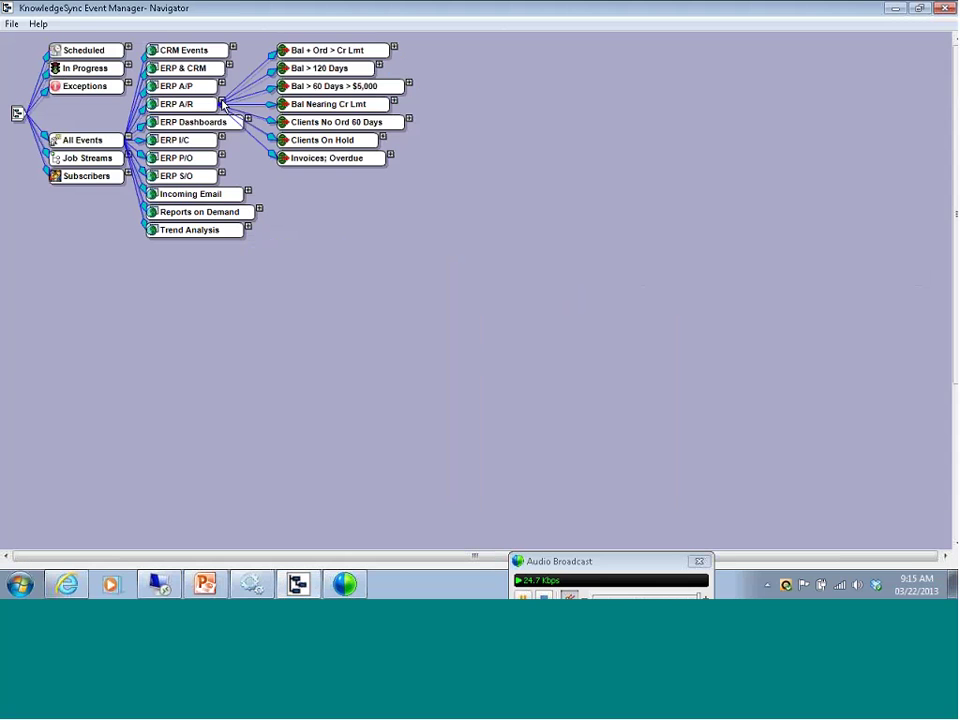
click(390, 156)
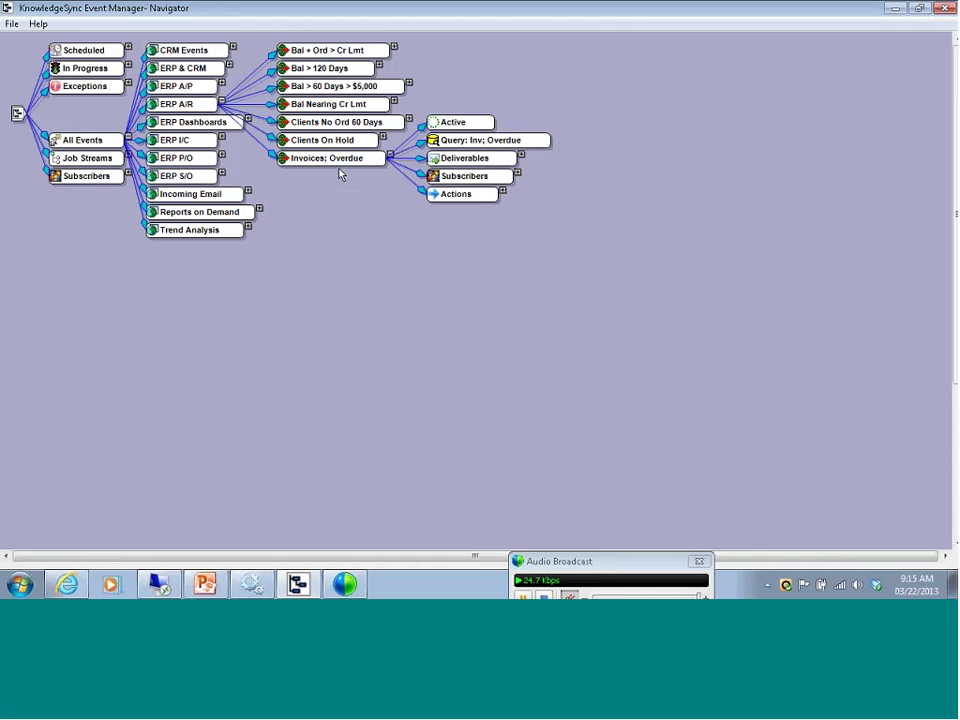
right_click(536, 146)
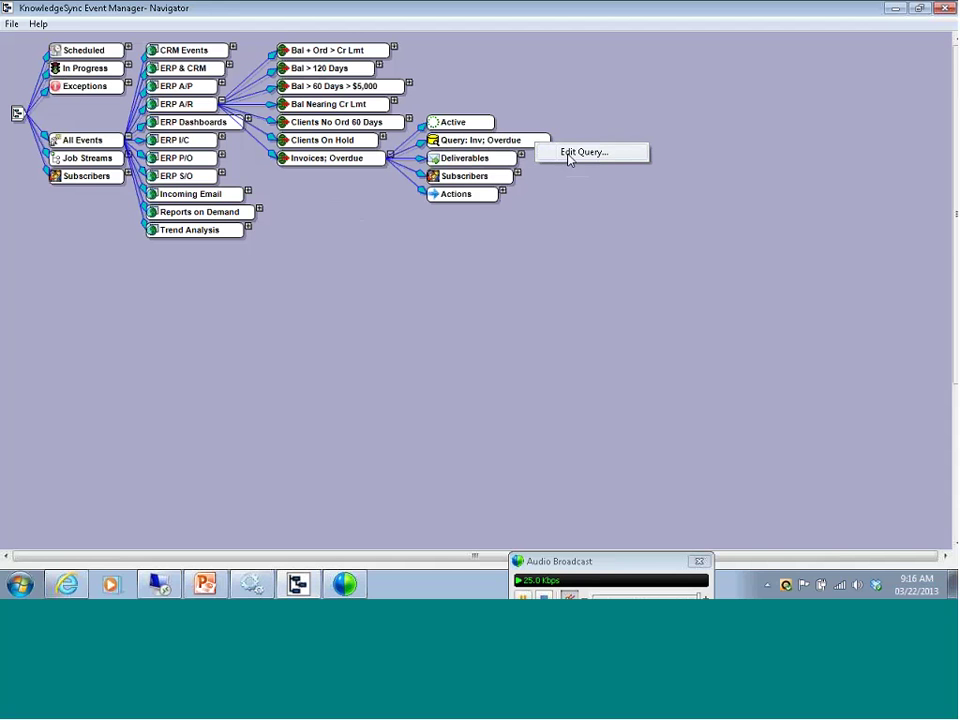
click(568, 157)
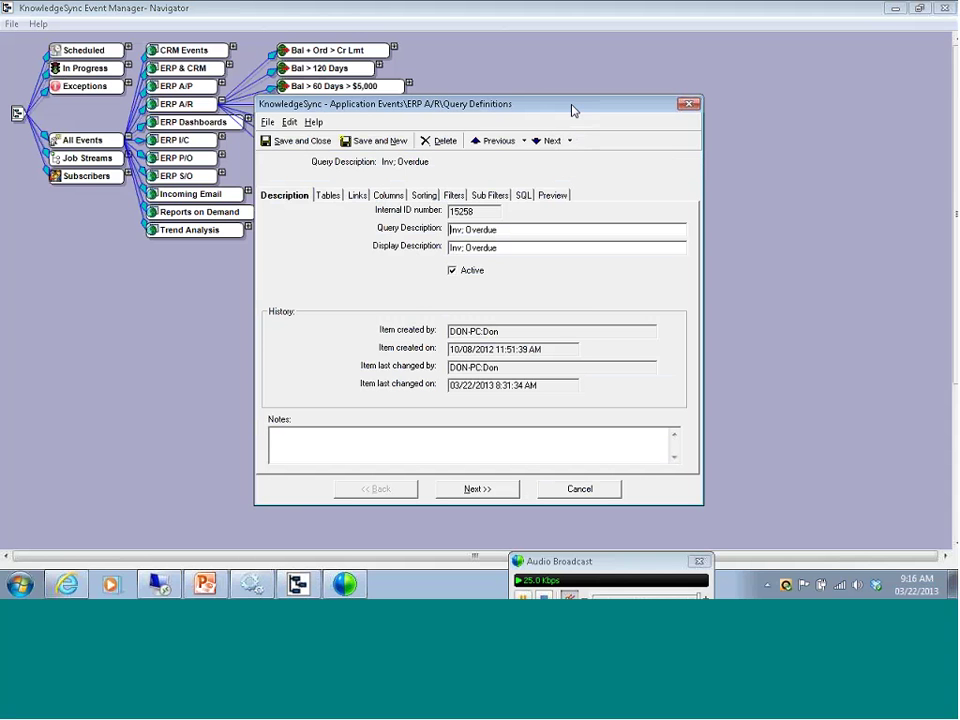
drag(570, 111, 572, 120)
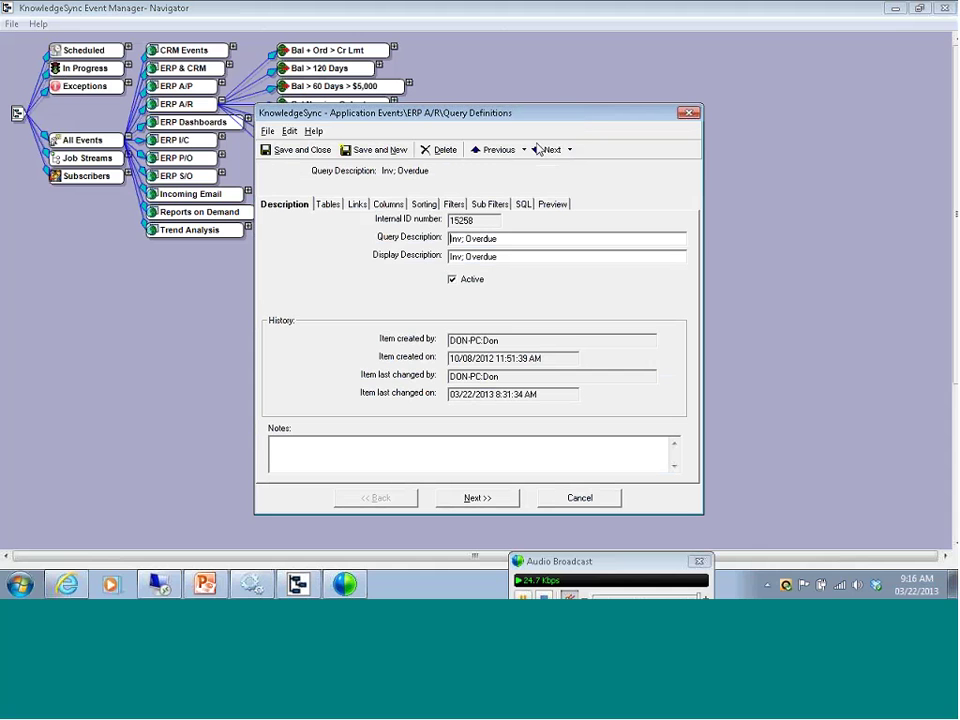
Review the tables selected for the overdue invoice query, including the customer and salesperson tables.
click(331, 207)
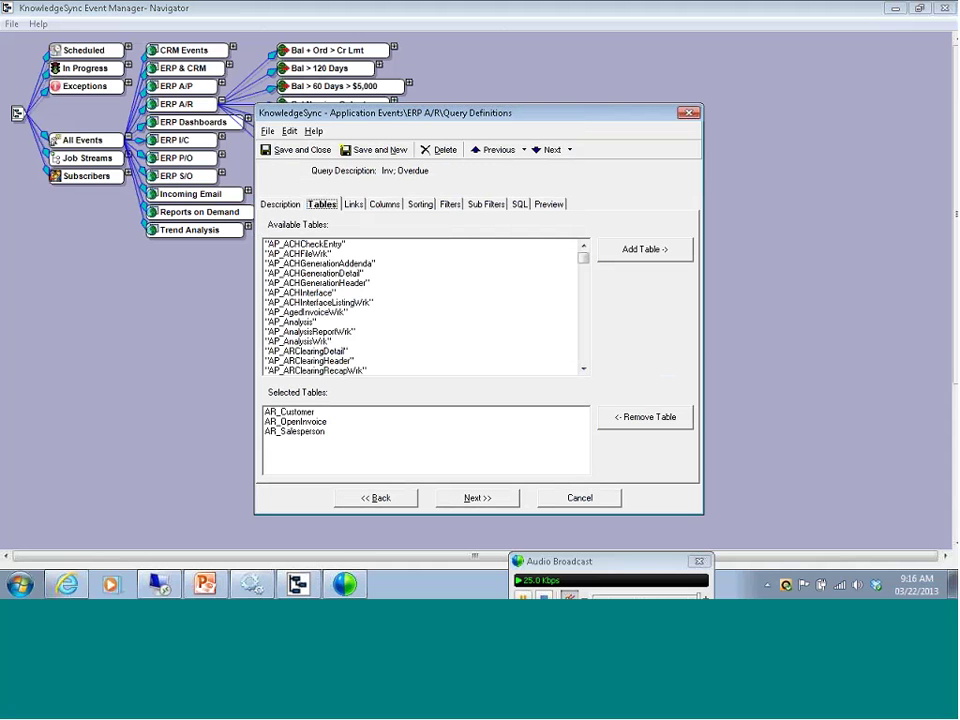
click(293, 412)
click(304, 431)
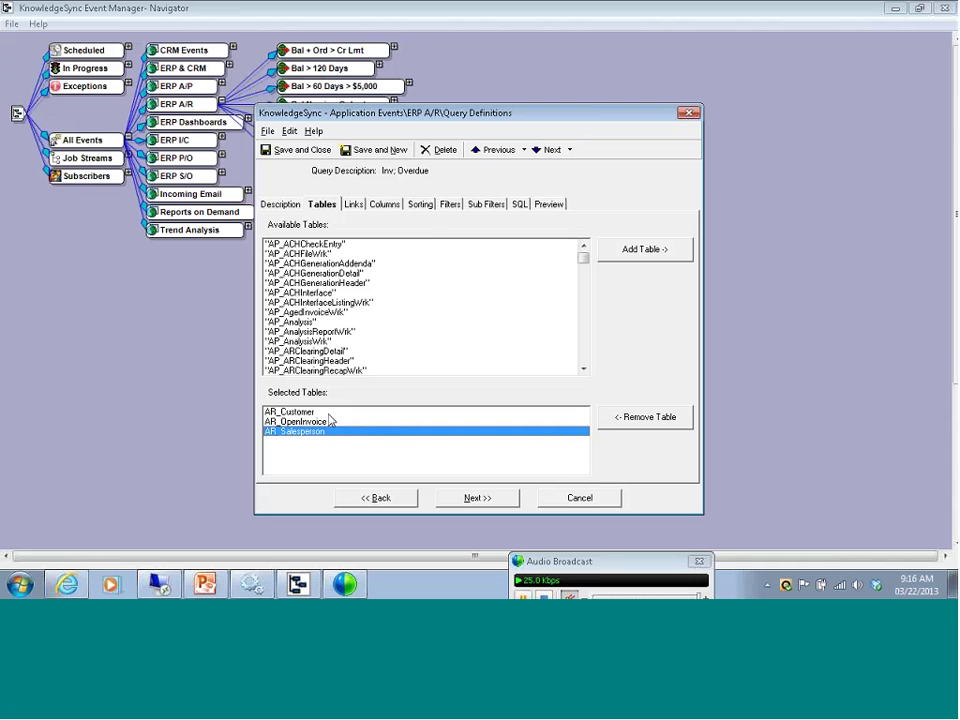
Review the columns selected for the query, including customer number, invoice due date and balance.
click(383, 204)
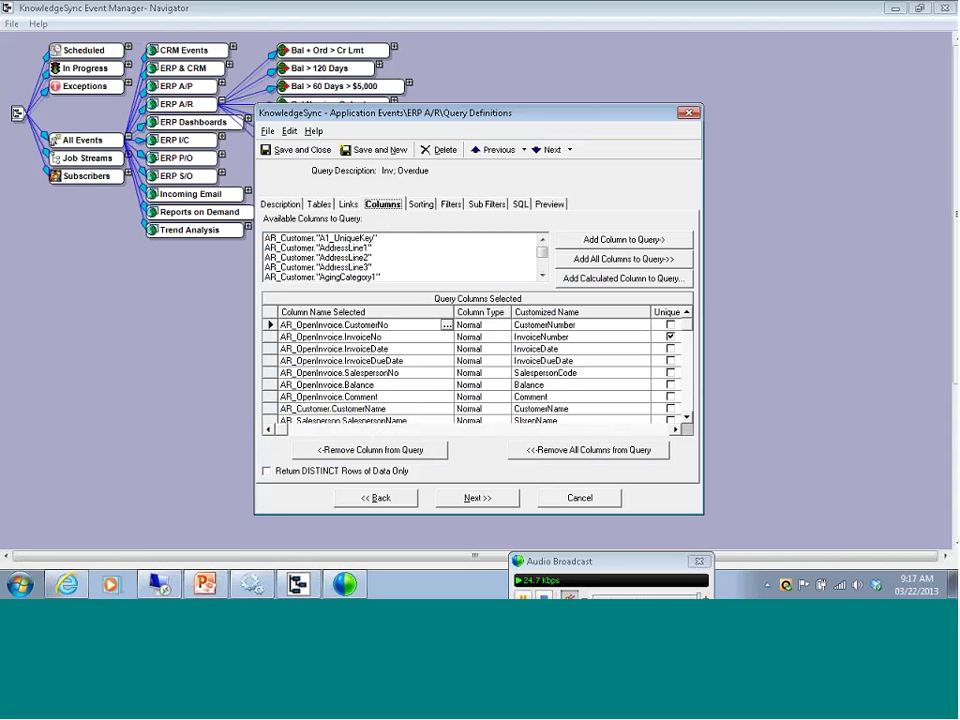
click(271, 324)
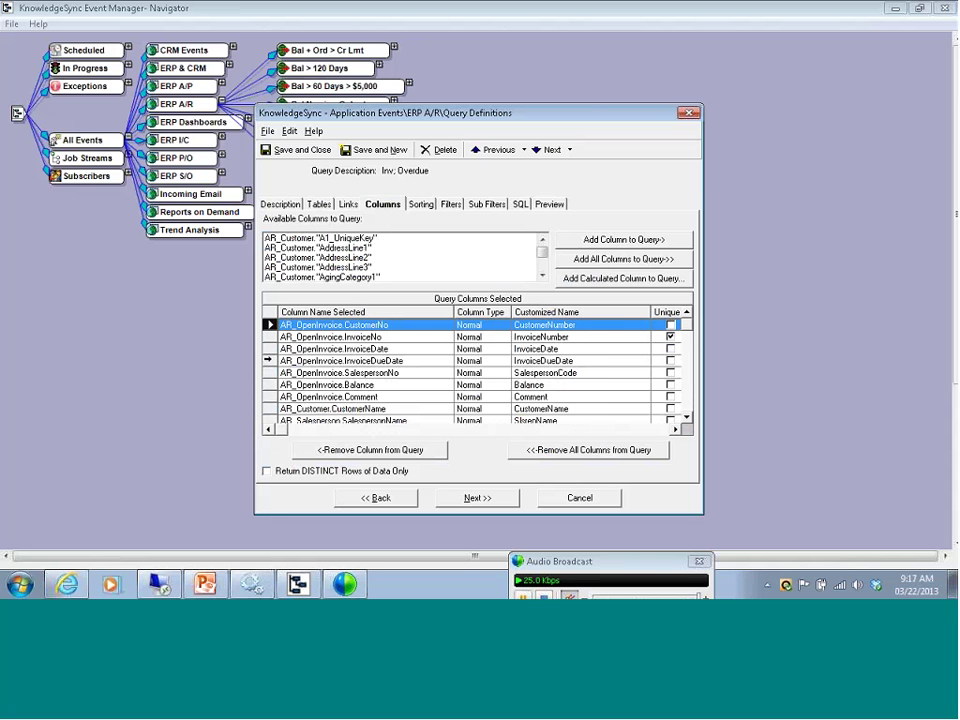
click(268, 360)
click(270, 384)
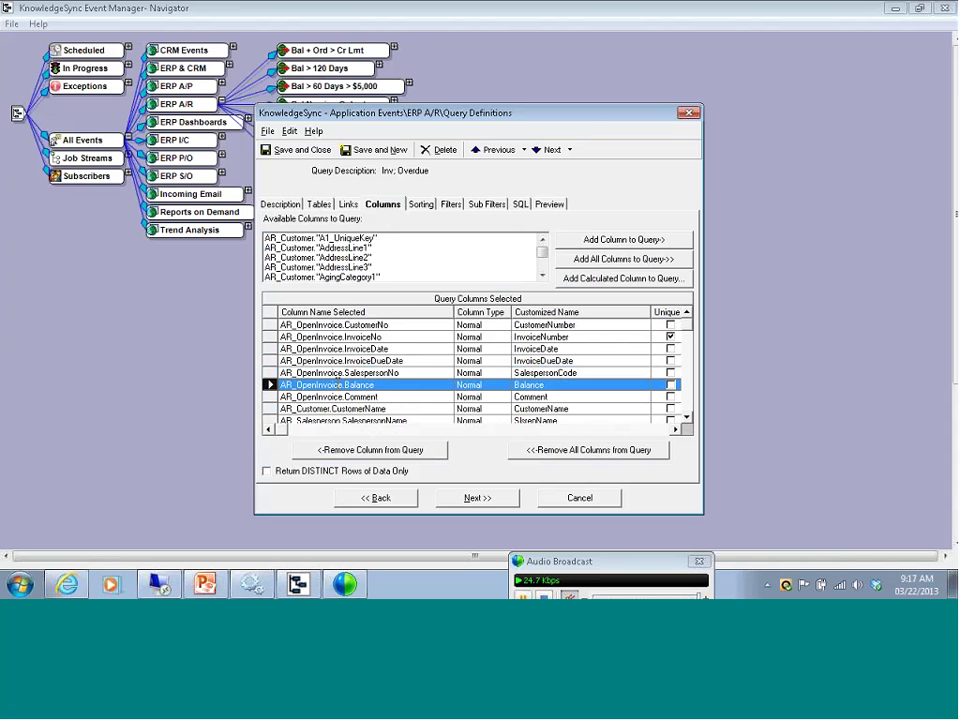
click(338, 385)
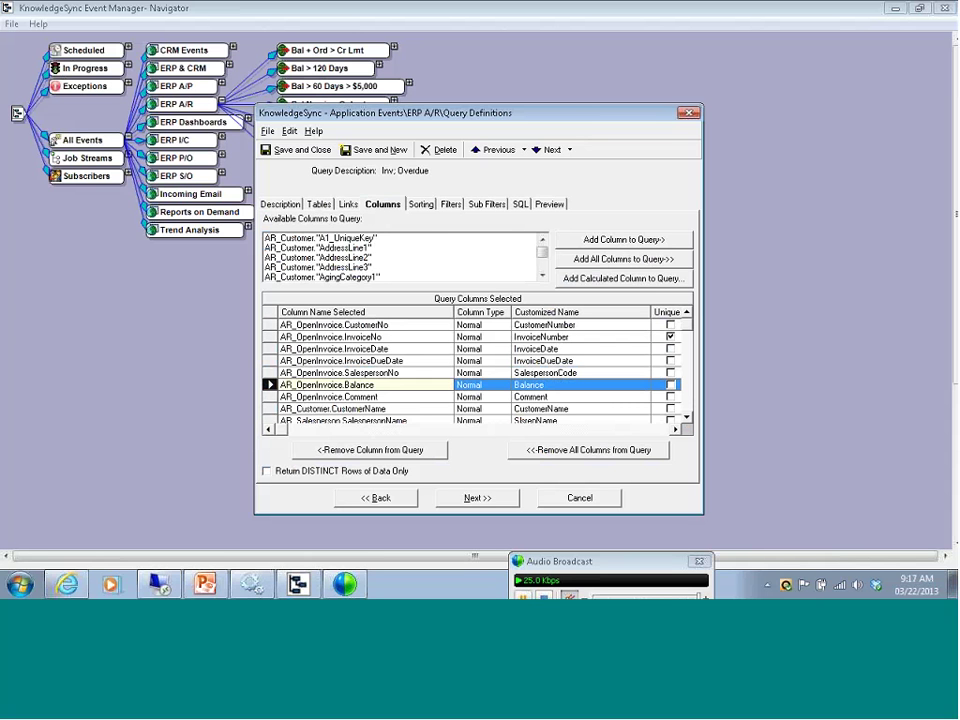
Browse the calculations available for a calculated column, highlight DATEDIFF - Difference in Days between two dates, and cancel the editor.
click(587, 285)
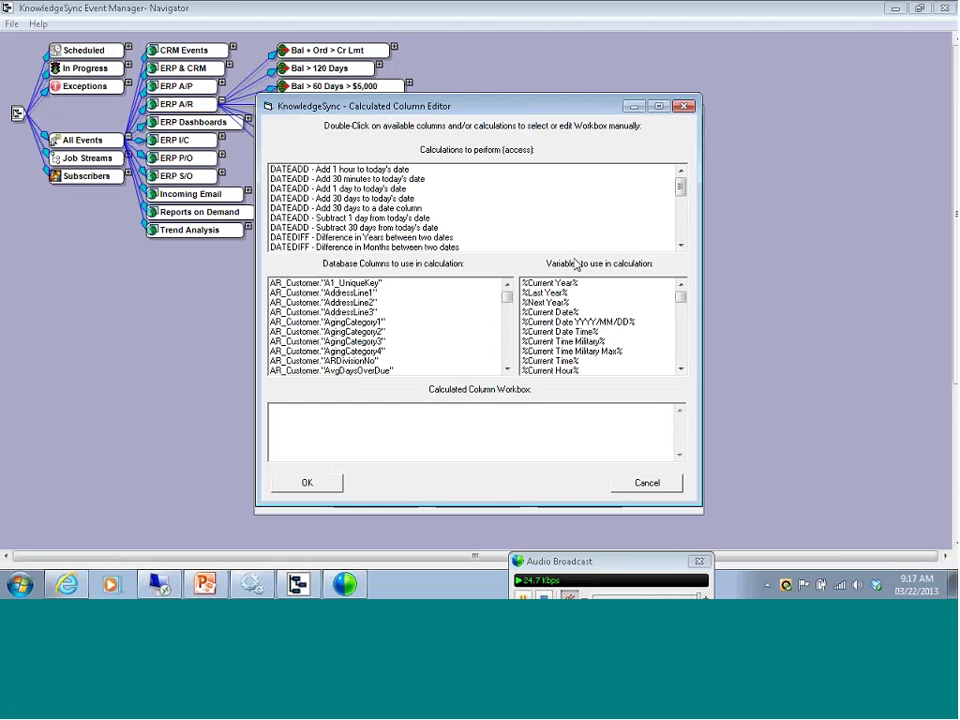
click(680, 245)
click(680, 245)
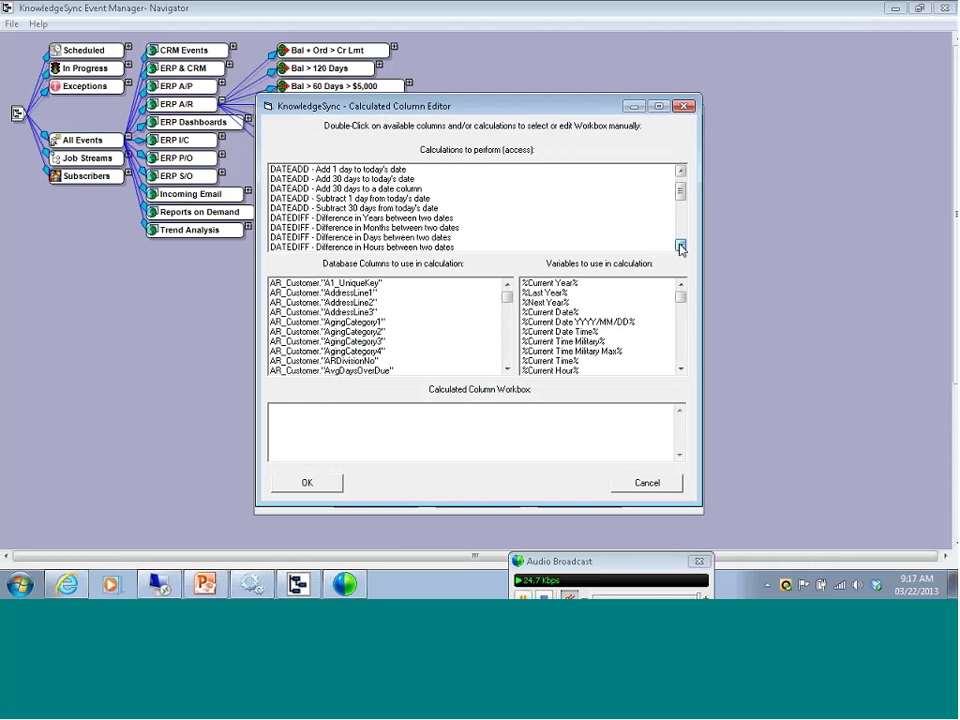
click(570, 238)
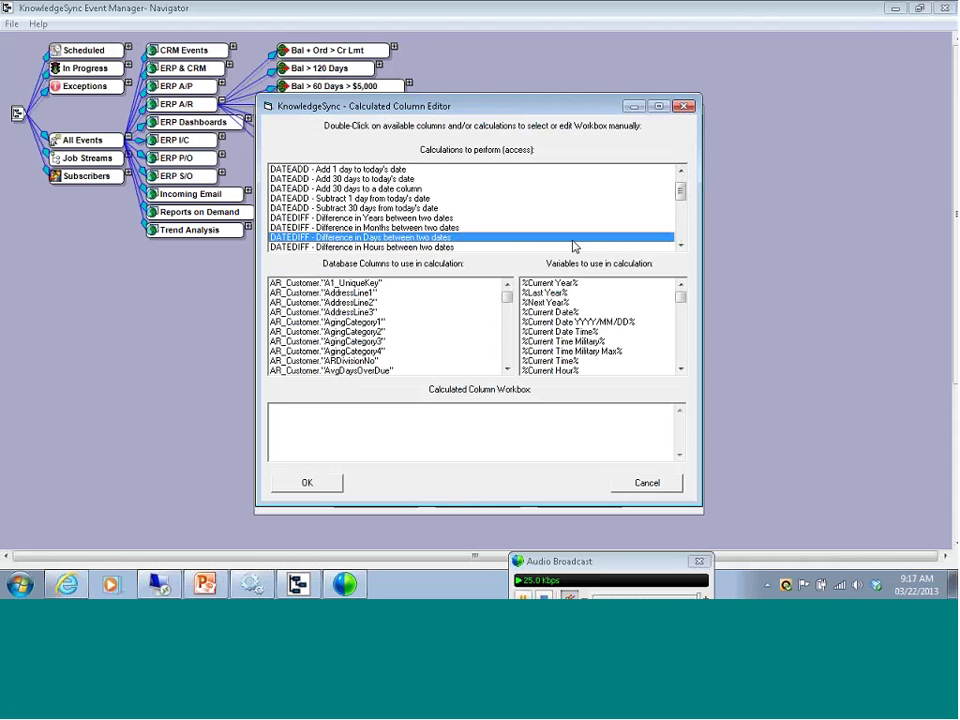
click(646, 482)
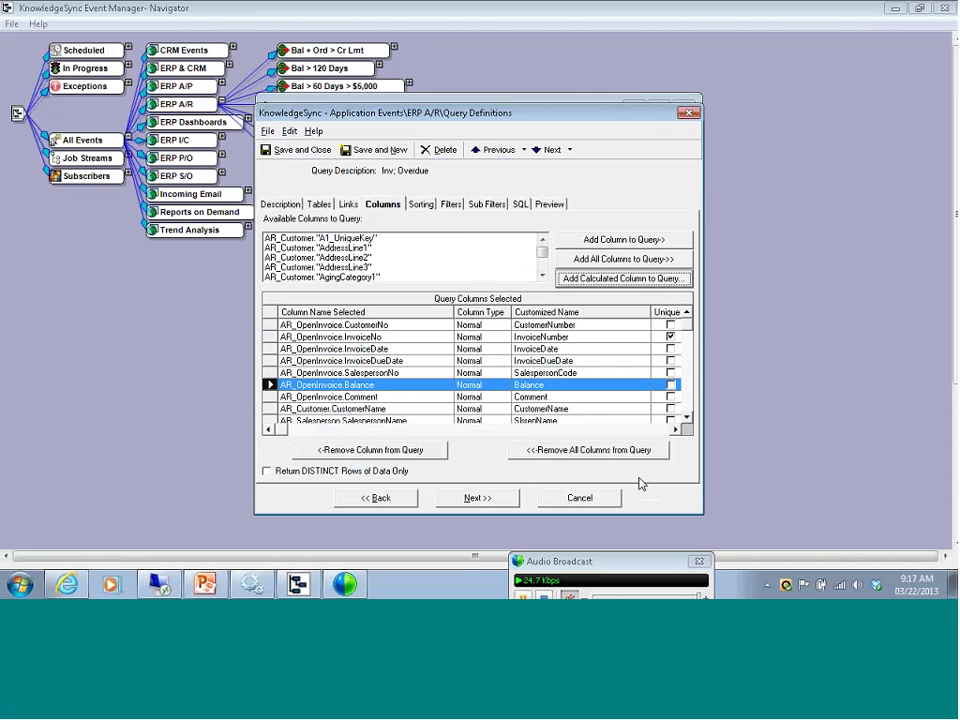
Review the query's filters on invoice due date and balance, widening the column names so they read in full.
click(451, 205)
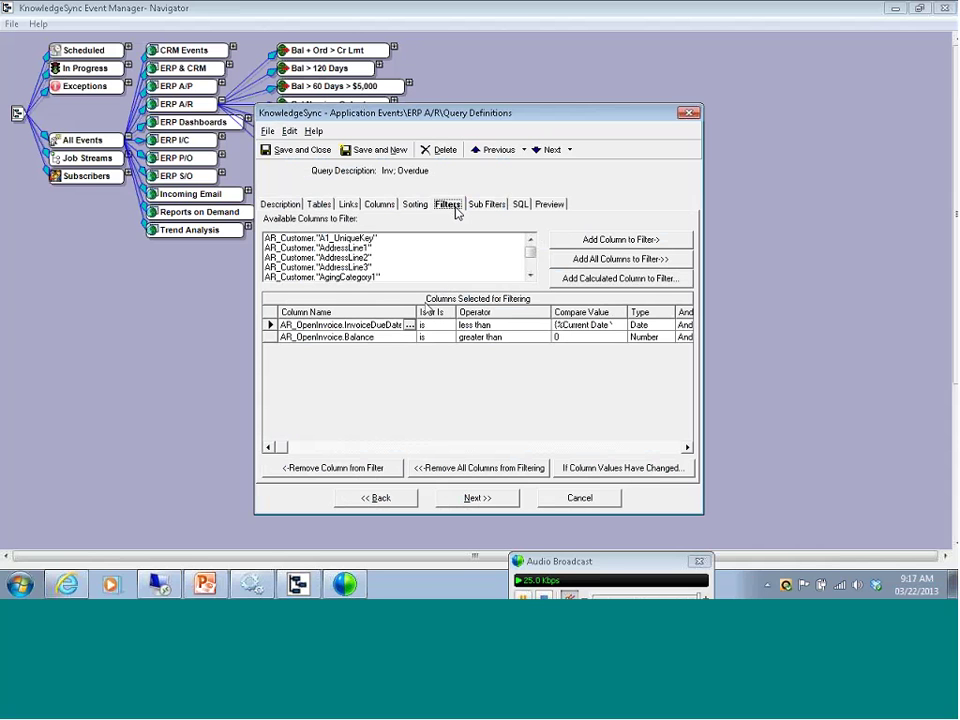
drag(418, 311, 426, 308)
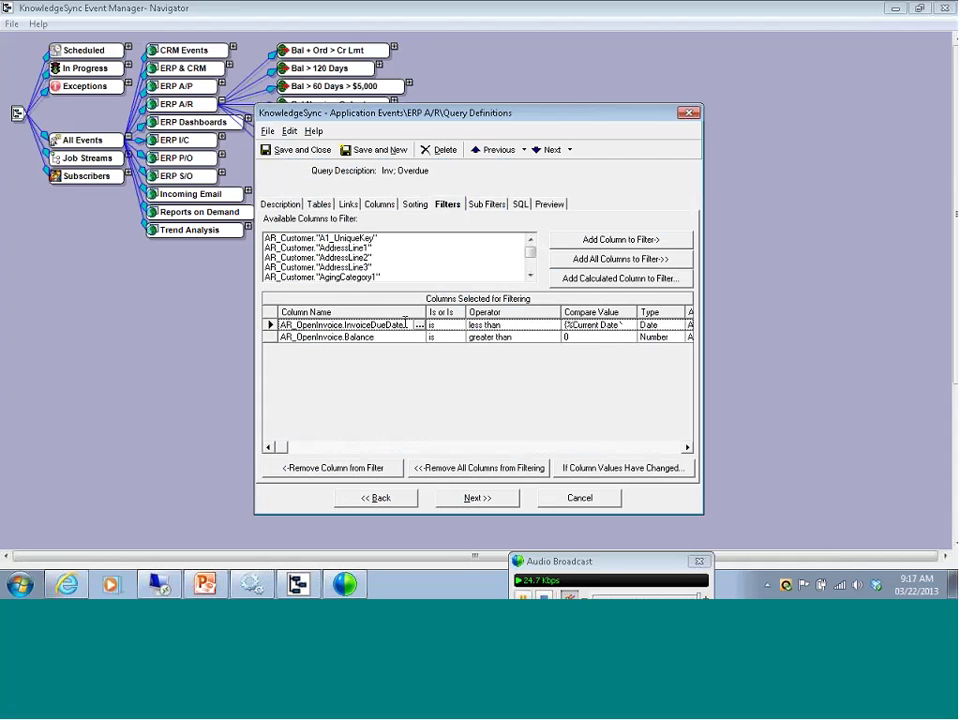
drag(405, 322, 292, 325)
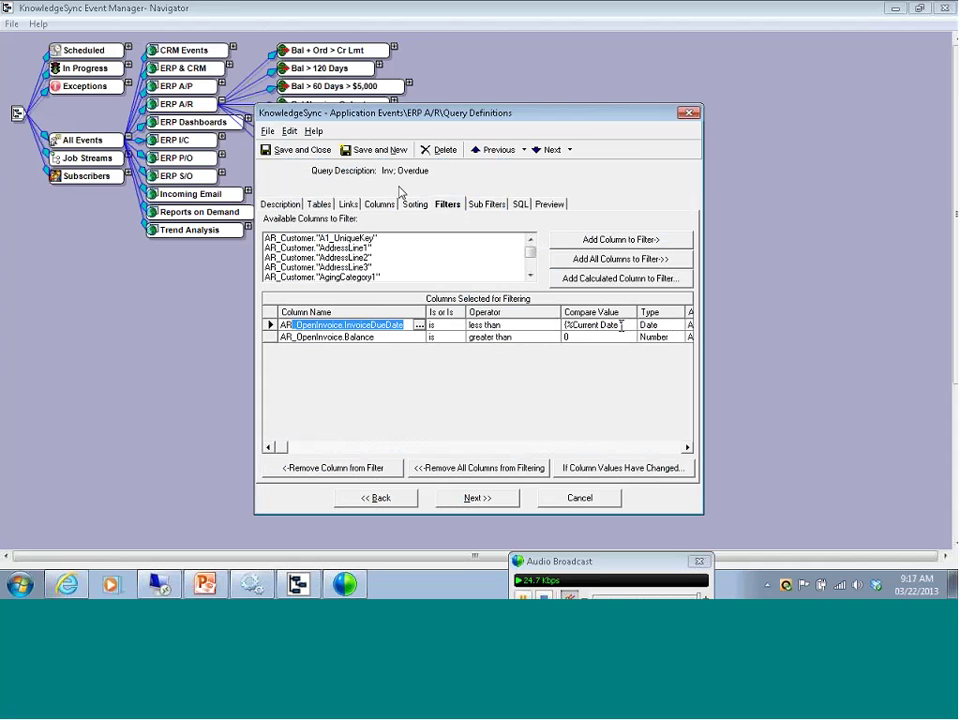
click(270, 337)
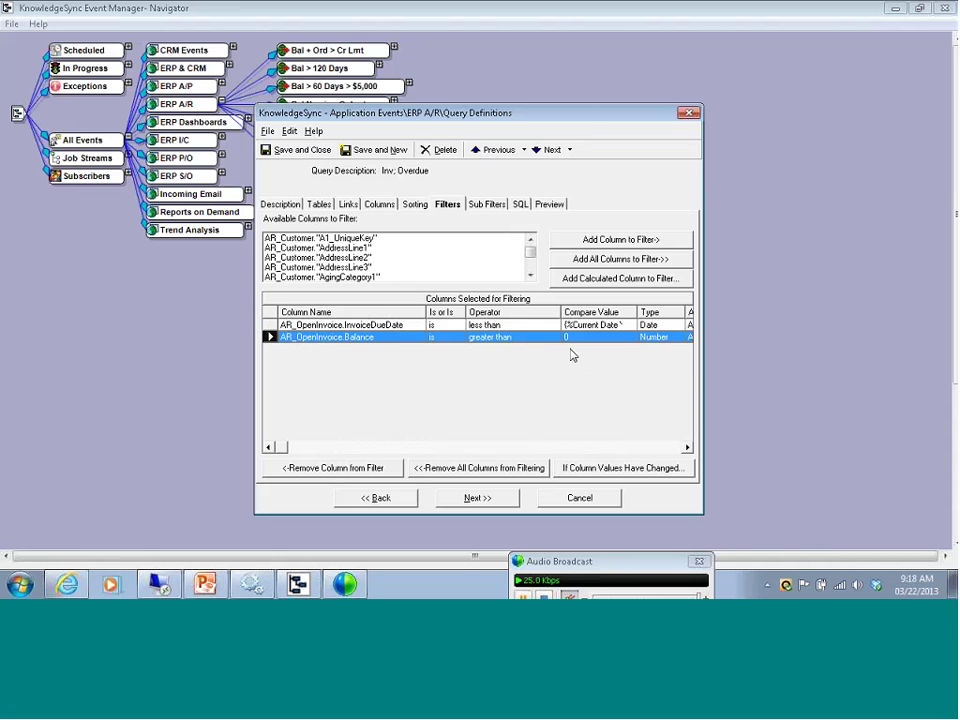
click(687, 447)
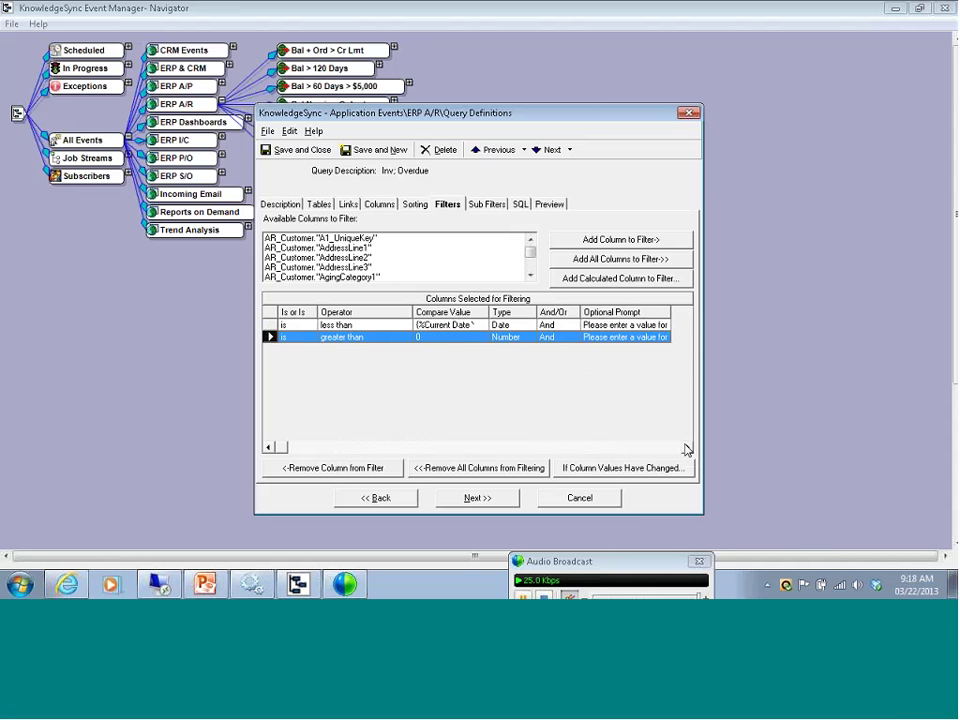
click(268, 448)
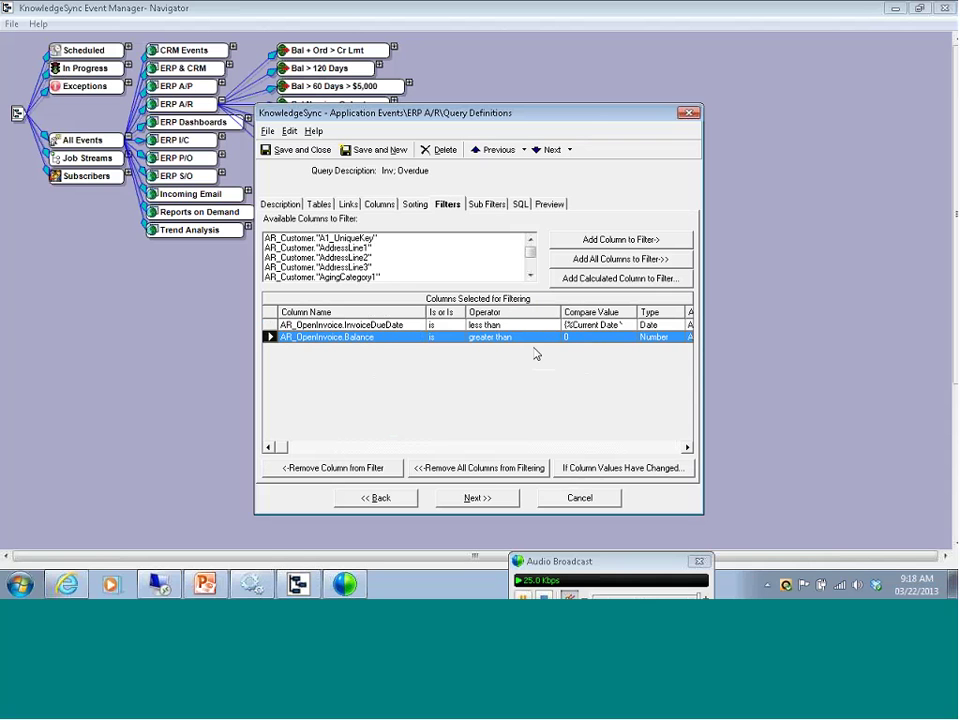
Preview the records returned by the overdue invoice query.
click(548, 206)
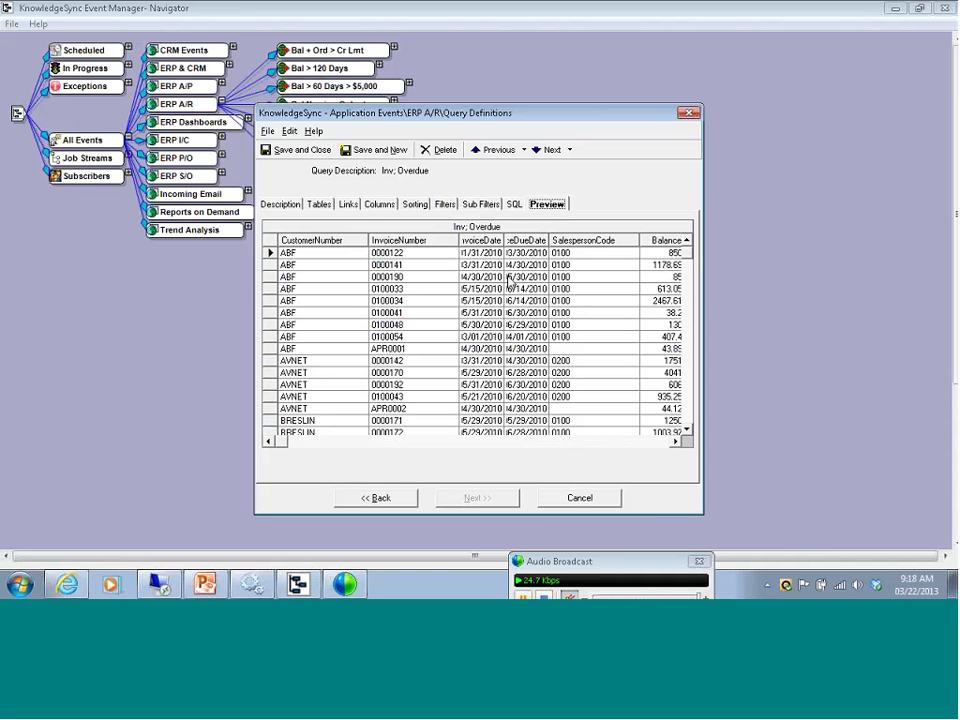
Widen the InvoiceDueDate column in the preview so full dates show, and close the query definition without saving changes.
drag(549, 240, 583, 240)
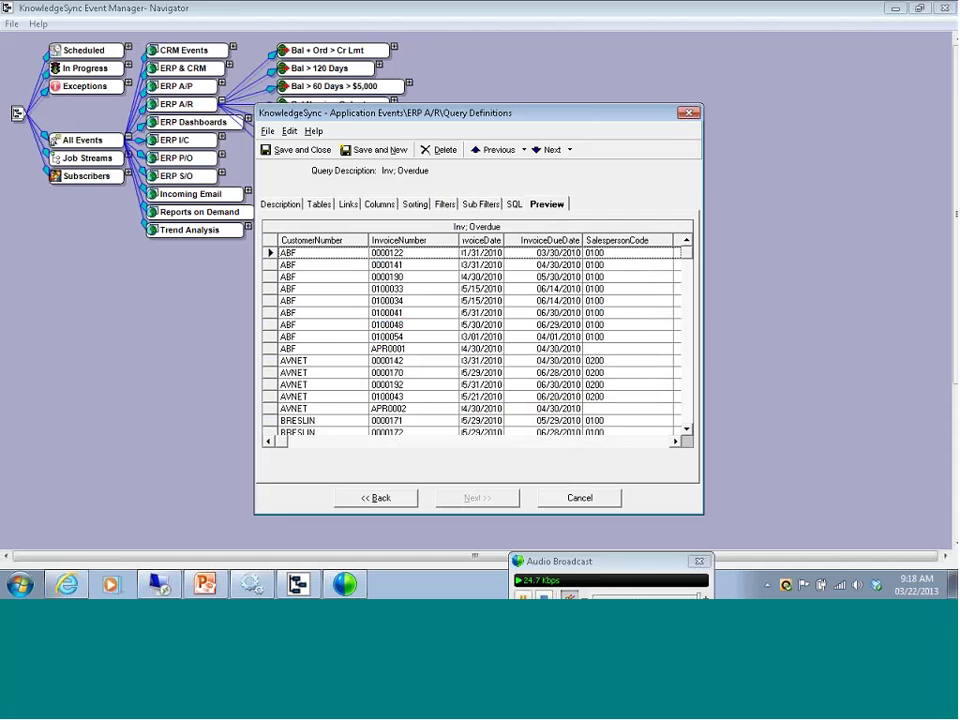
click(579, 497)
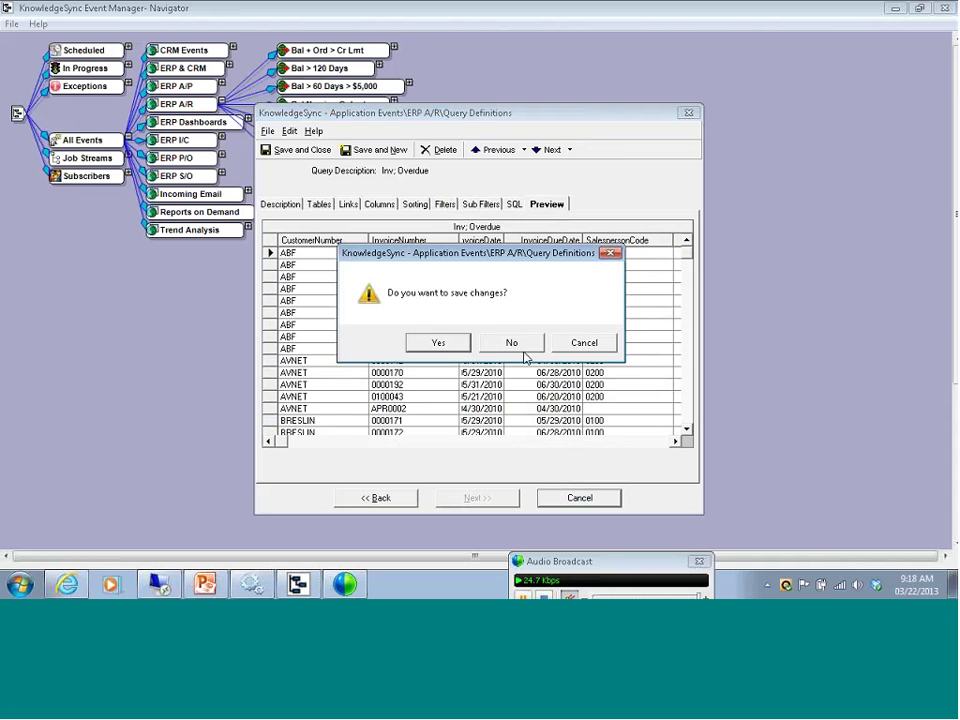
click(514, 343)
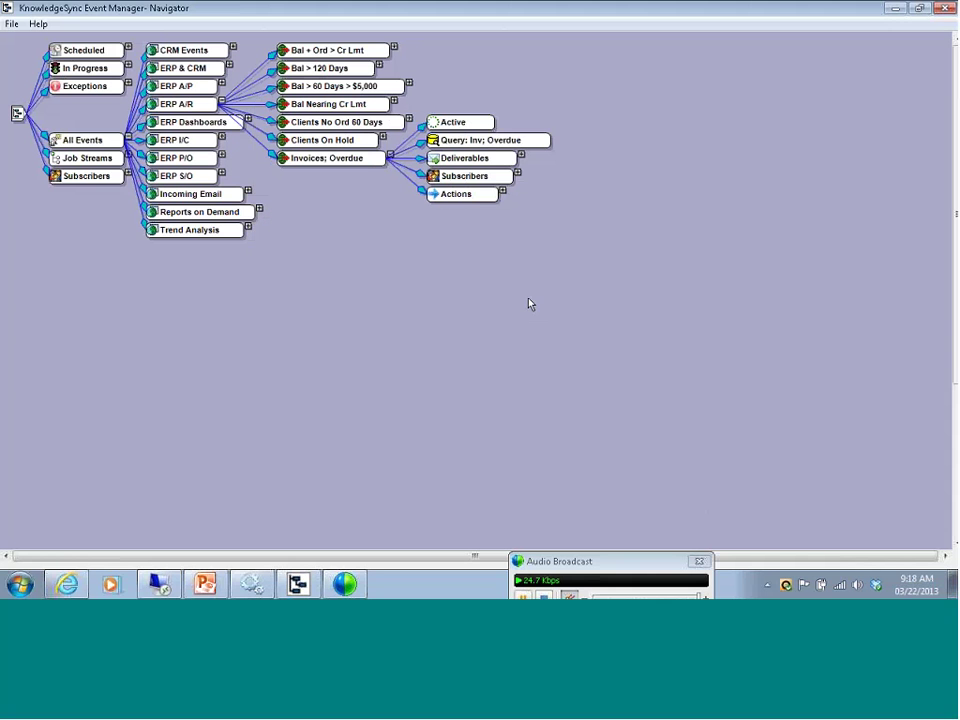
Expand the deliverables of the Invoices; Overdue event and open its email message to review the subject and text.
click(521, 157)
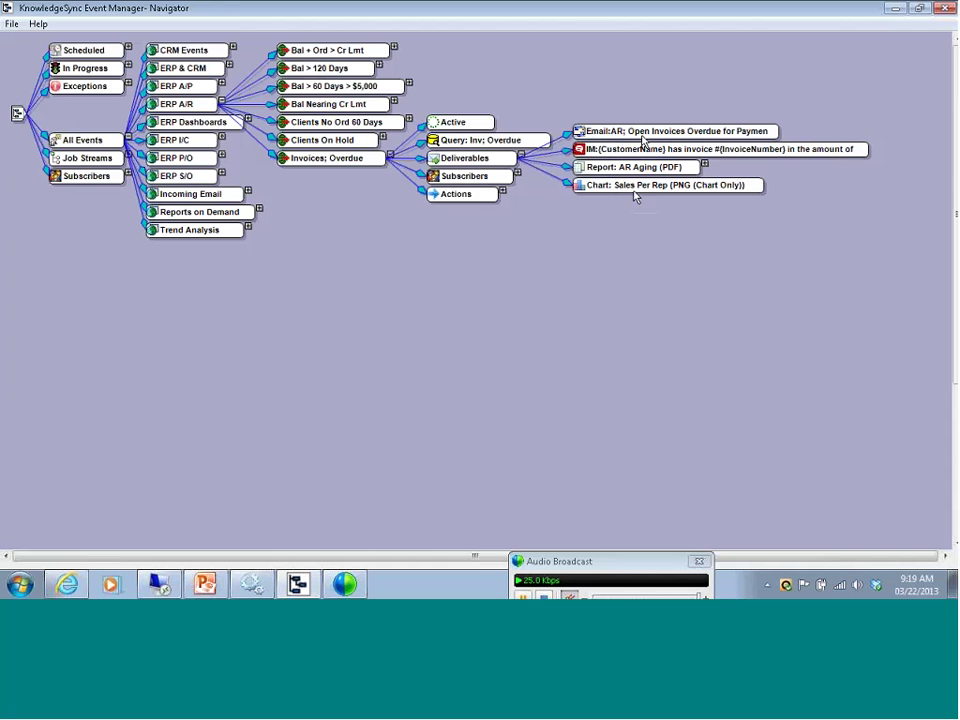
mouse_move(645, 133)
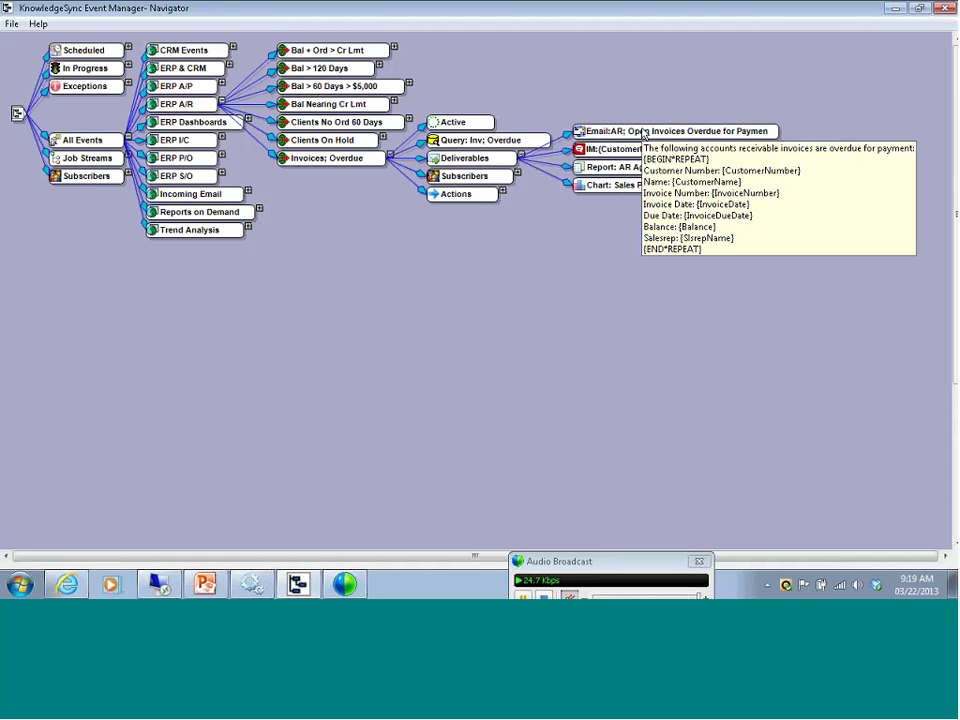
double_click(645, 133)
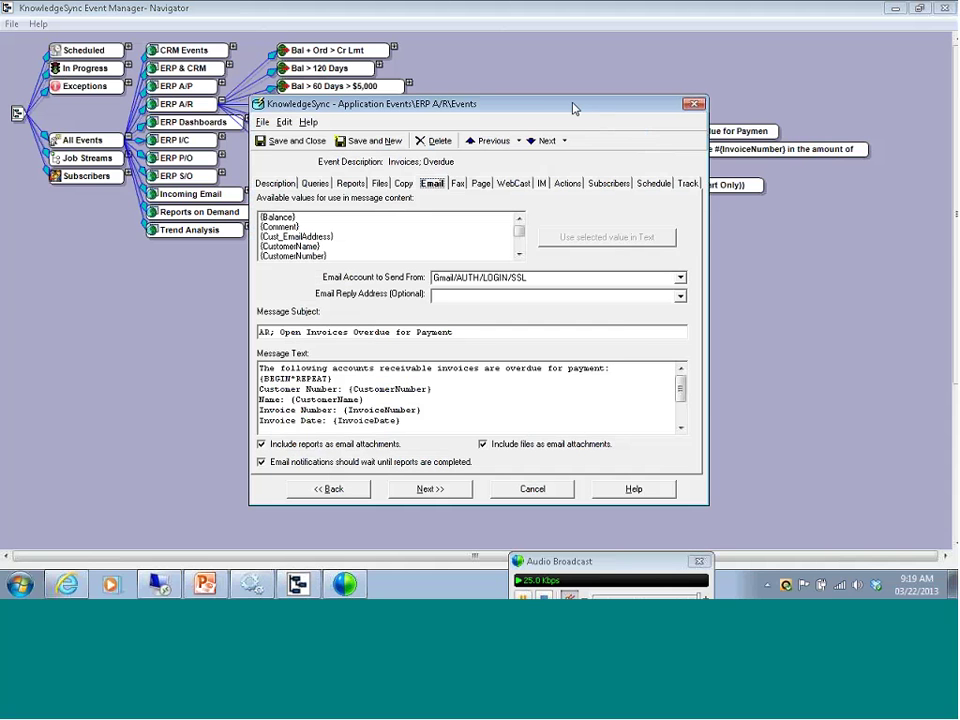
drag(575, 108, 433, 104)
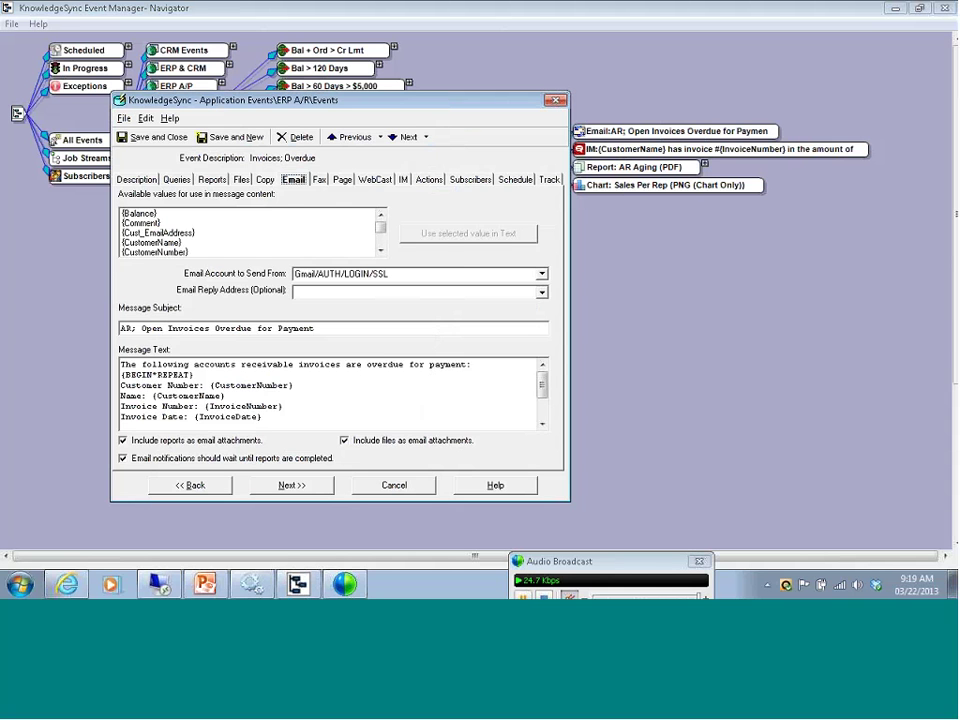
Review the AR Aging and Sales Per Rep reports selected for the event, and cancel out of the event editor.
click(216, 181)
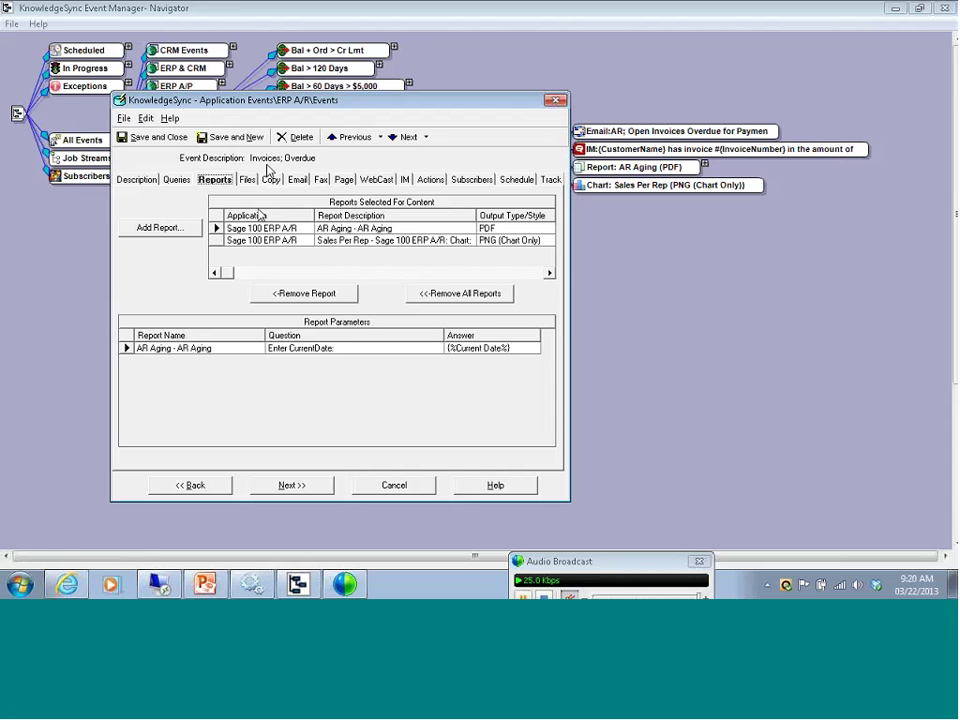
click(215, 228)
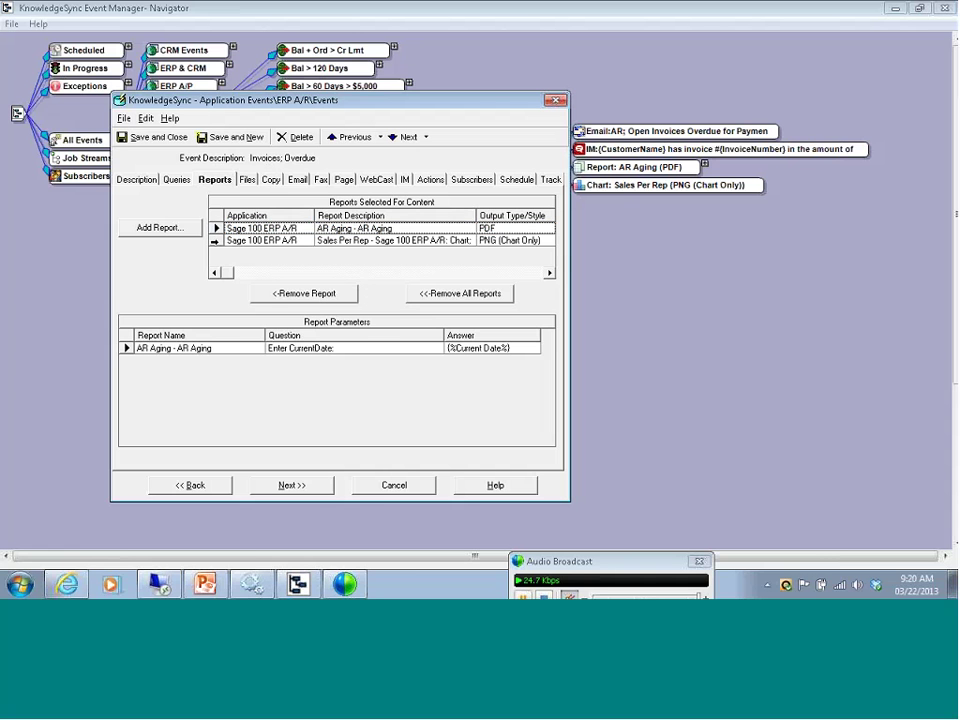
click(314, 240)
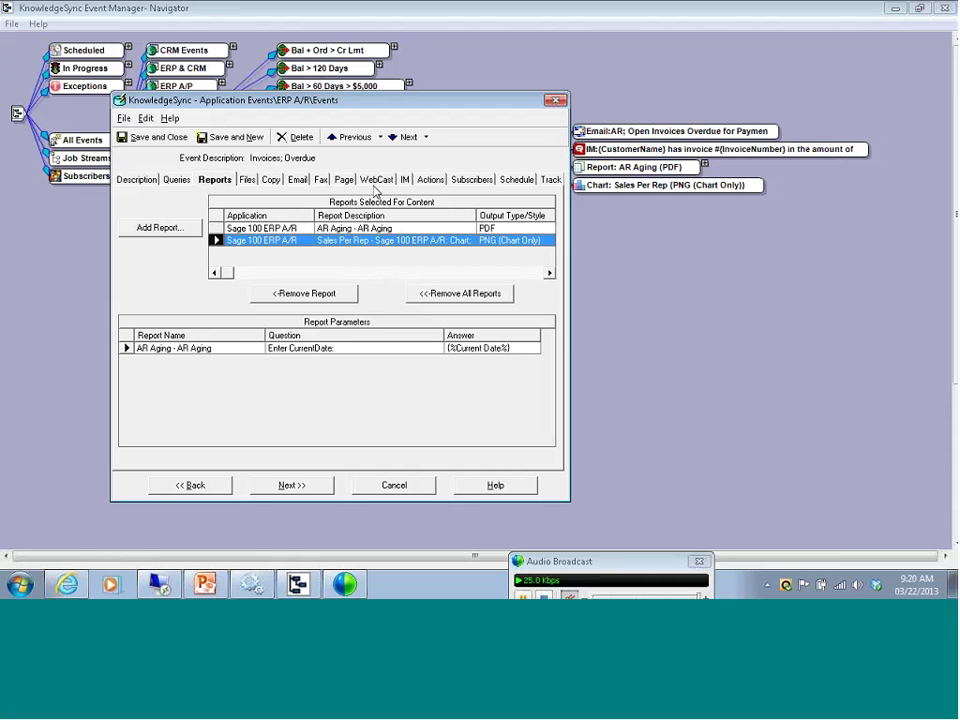
click(397, 487)
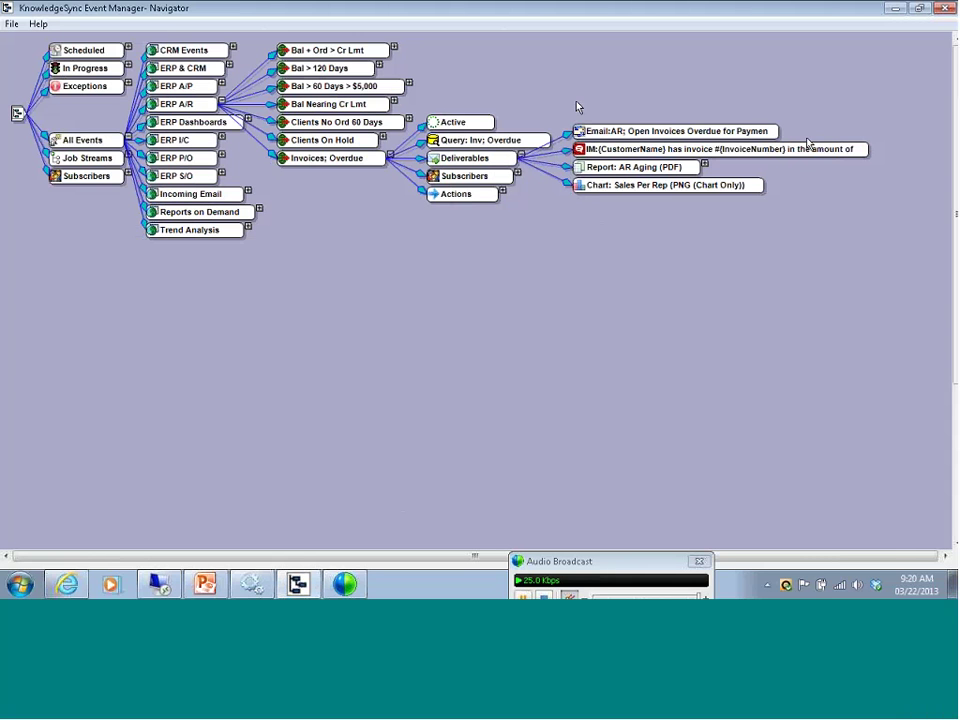
Collapse the deliverables and review the subscribers of the Invoices; Overdue event.
click(521, 157)
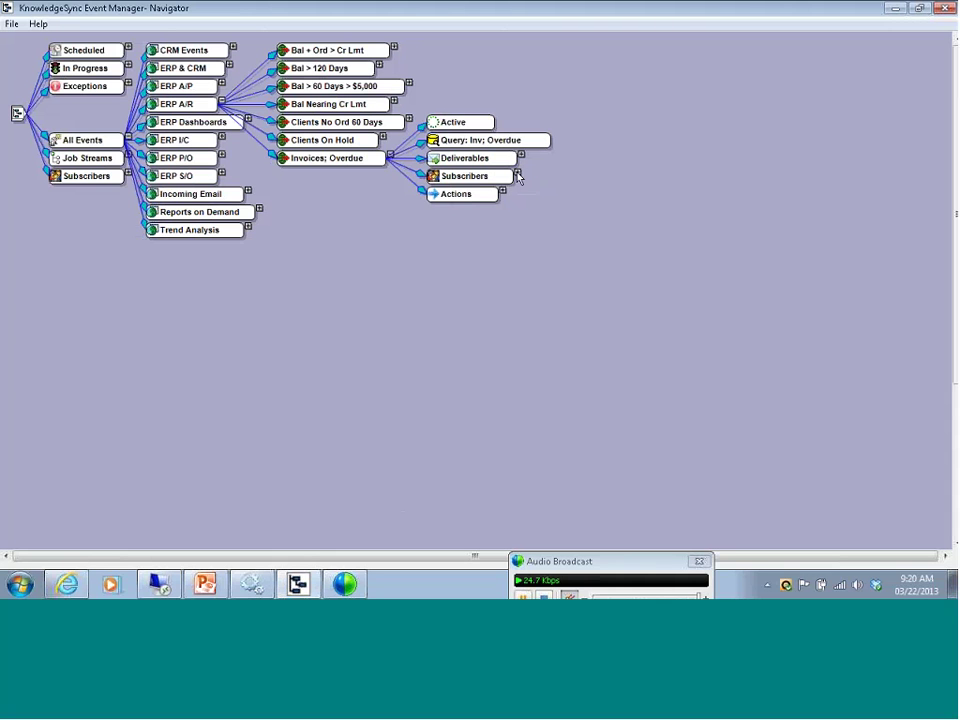
click(517, 175)
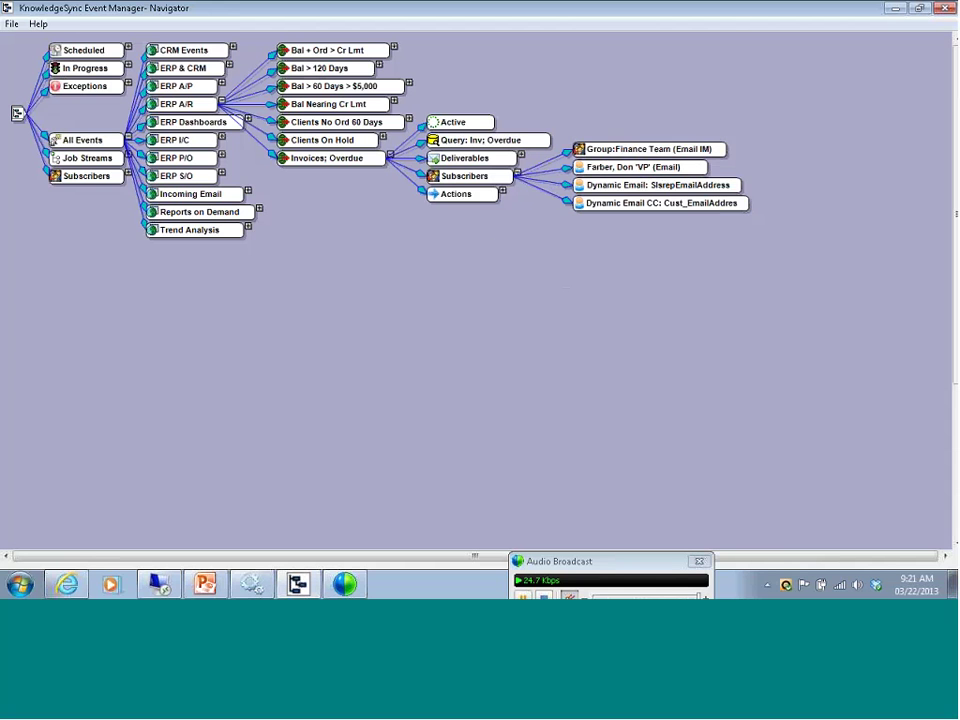
click(516, 173)
Review the actions of the Invoices; Overdue event, and collapse the event and the ERP A/R group.
click(503, 191)
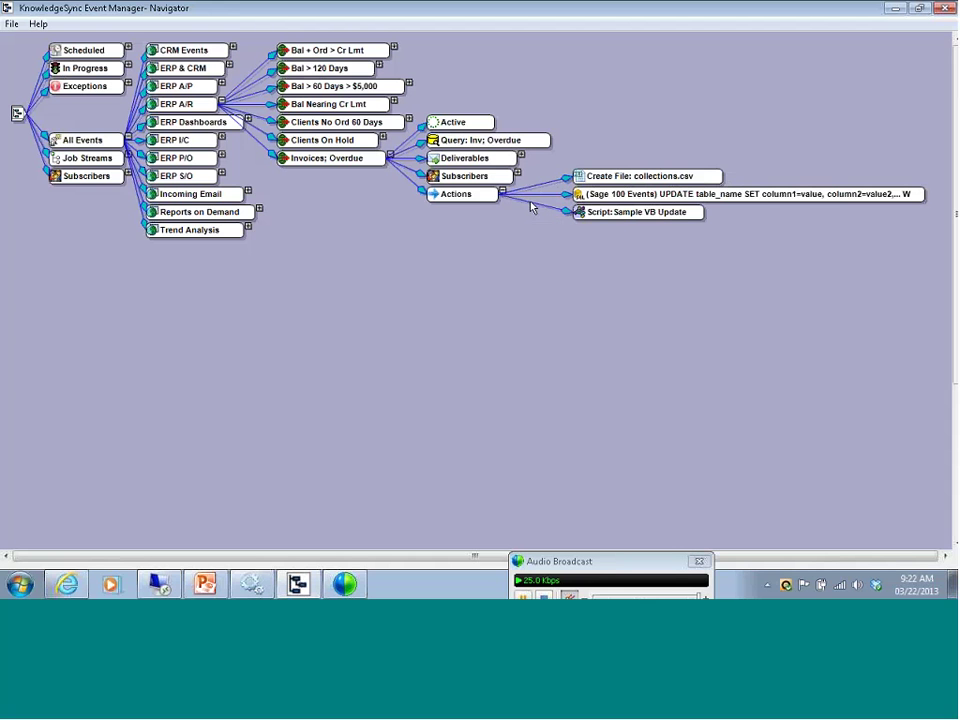
click(503, 191)
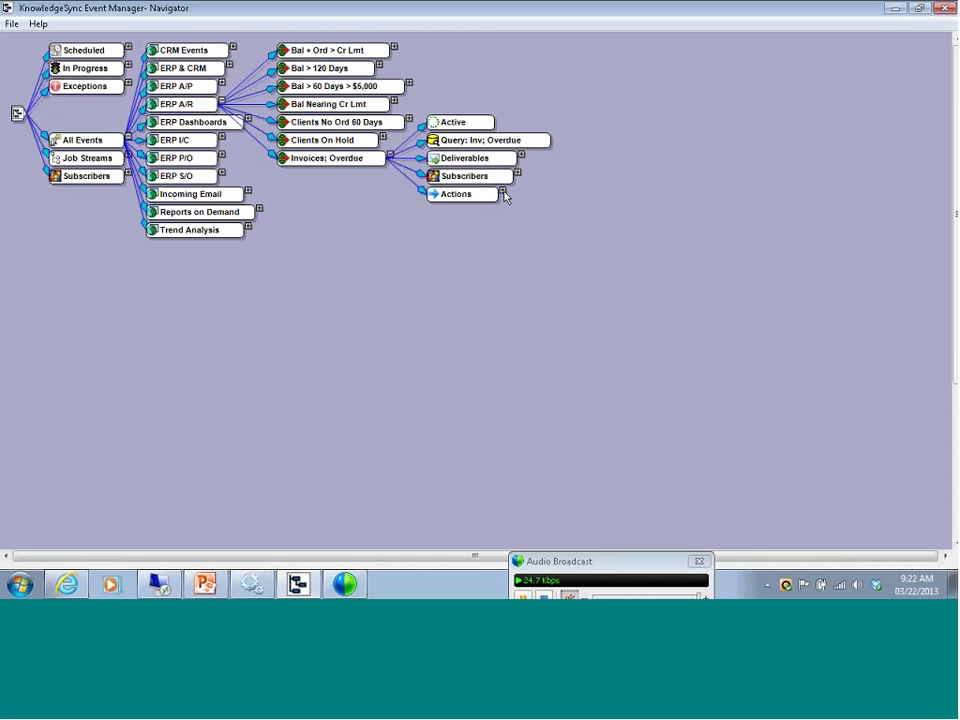
click(390, 156)
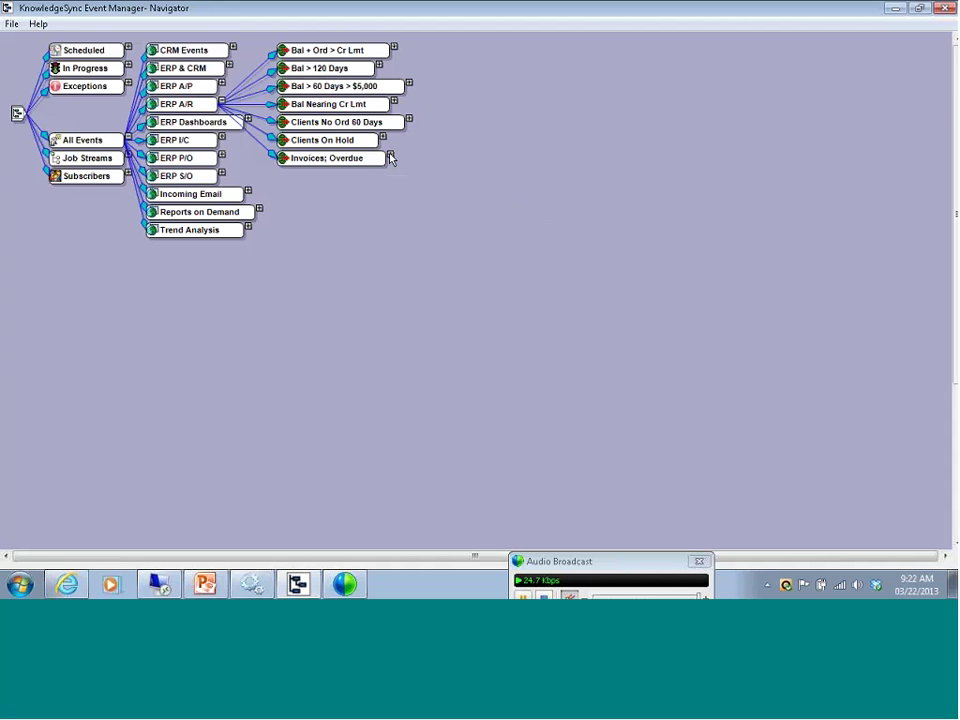
click(221, 101)
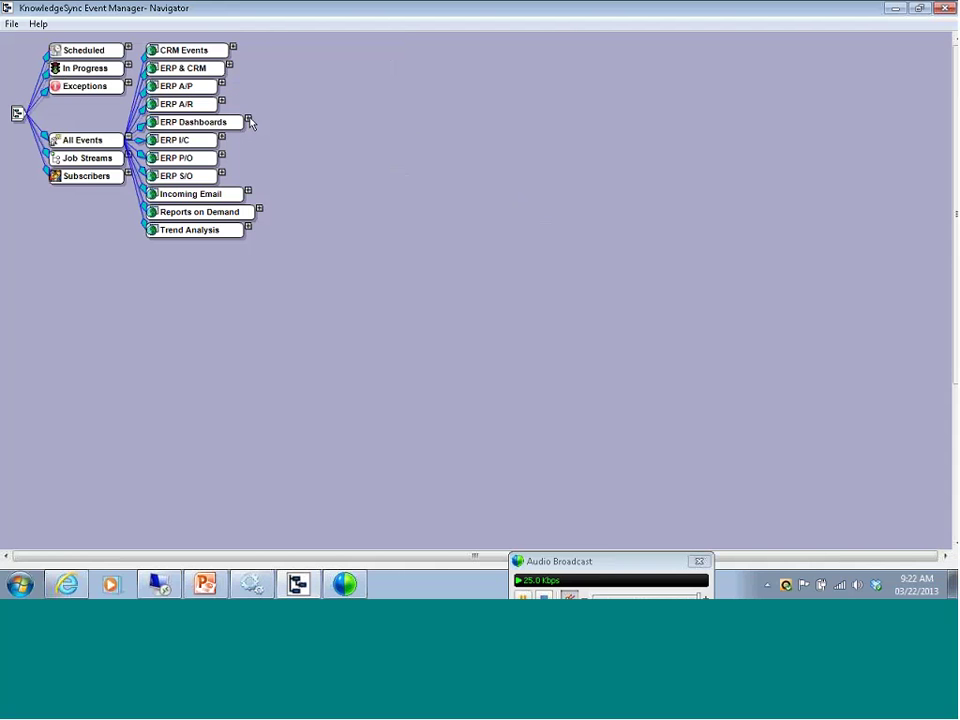
Review the events in the ERP Dashboards and CRM Events groups, collapsing each group after viewing.
click(248, 119)
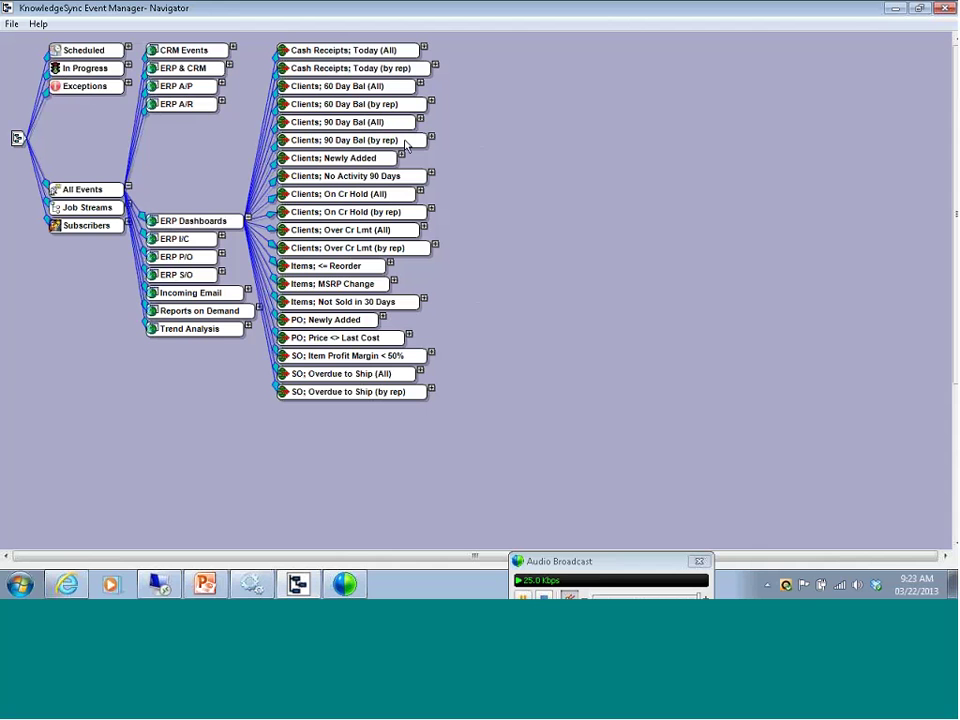
click(248, 217)
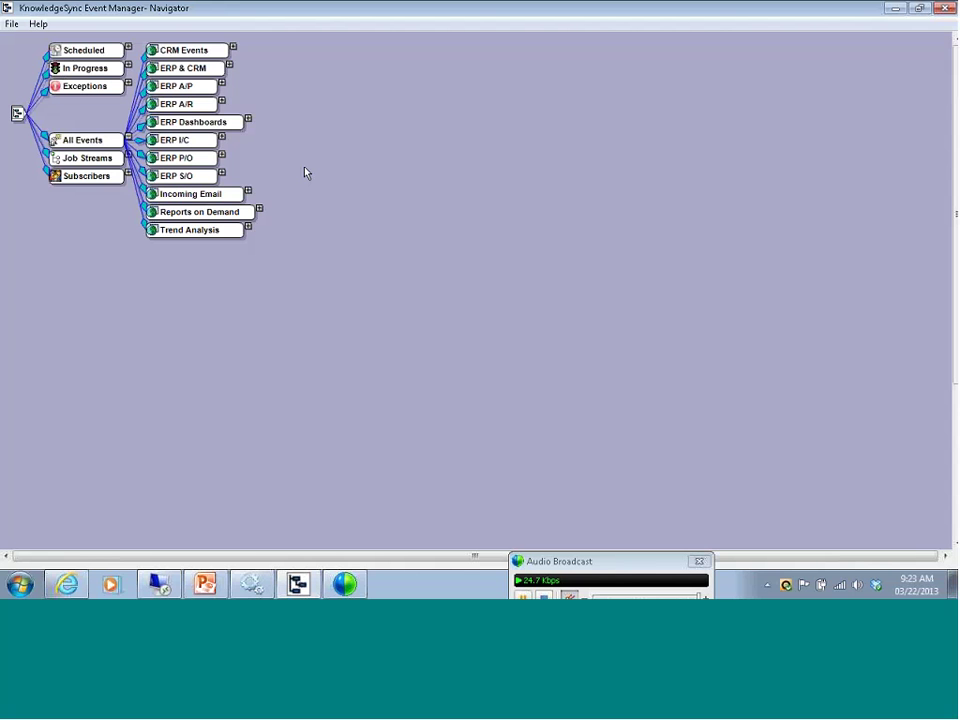
click(234, 48)
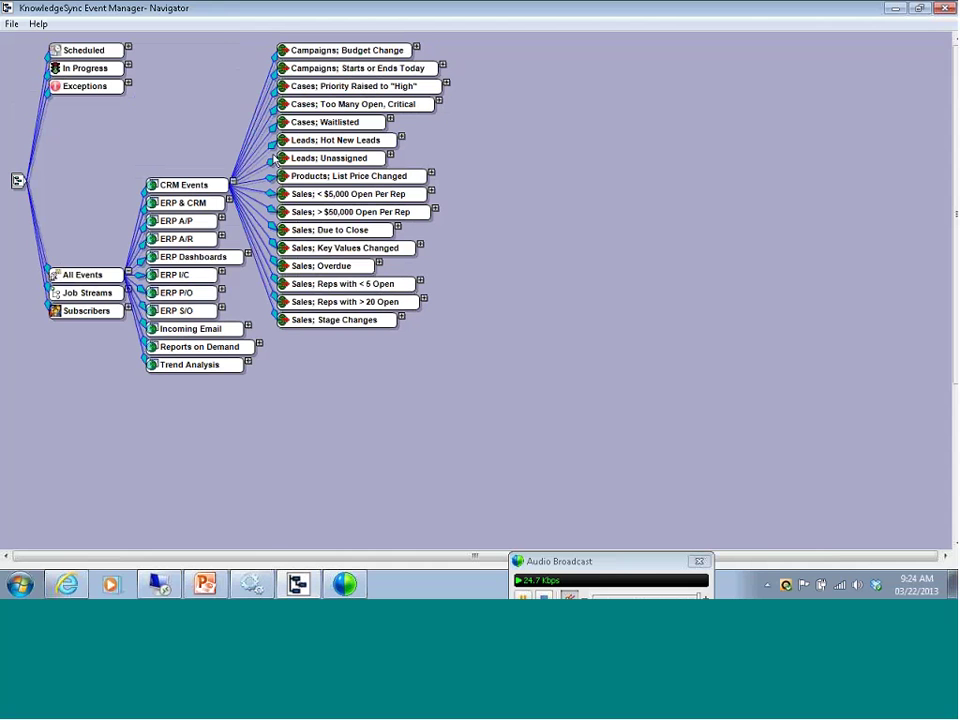
click(233, 184)
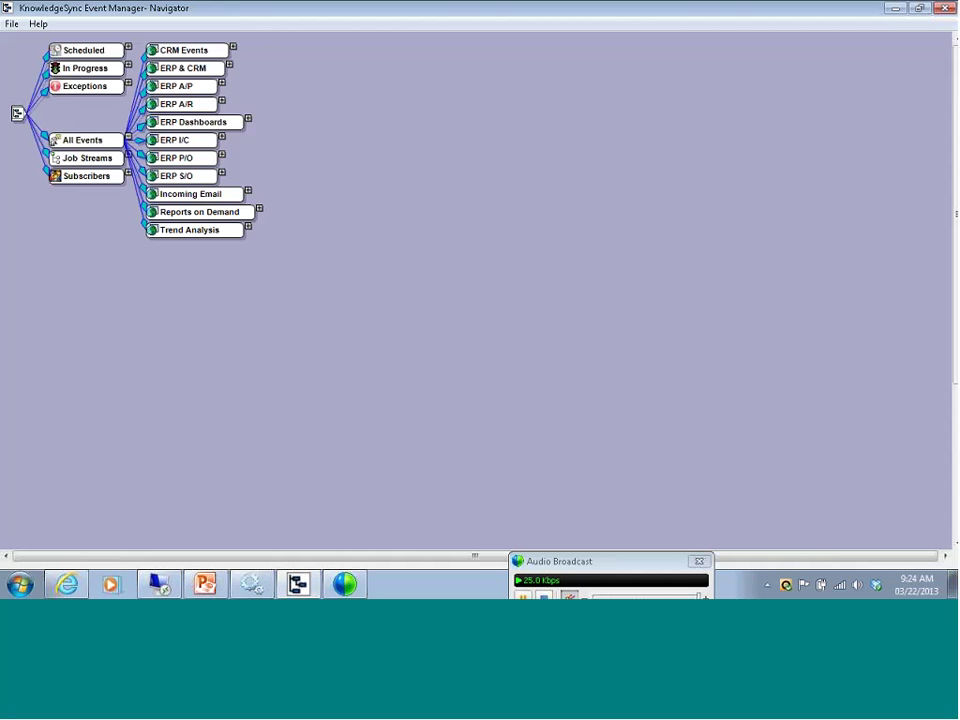
Review the events in the ERP & CRM and Incoming Email groups, collapsing each group after viewing.
click(229, 65)
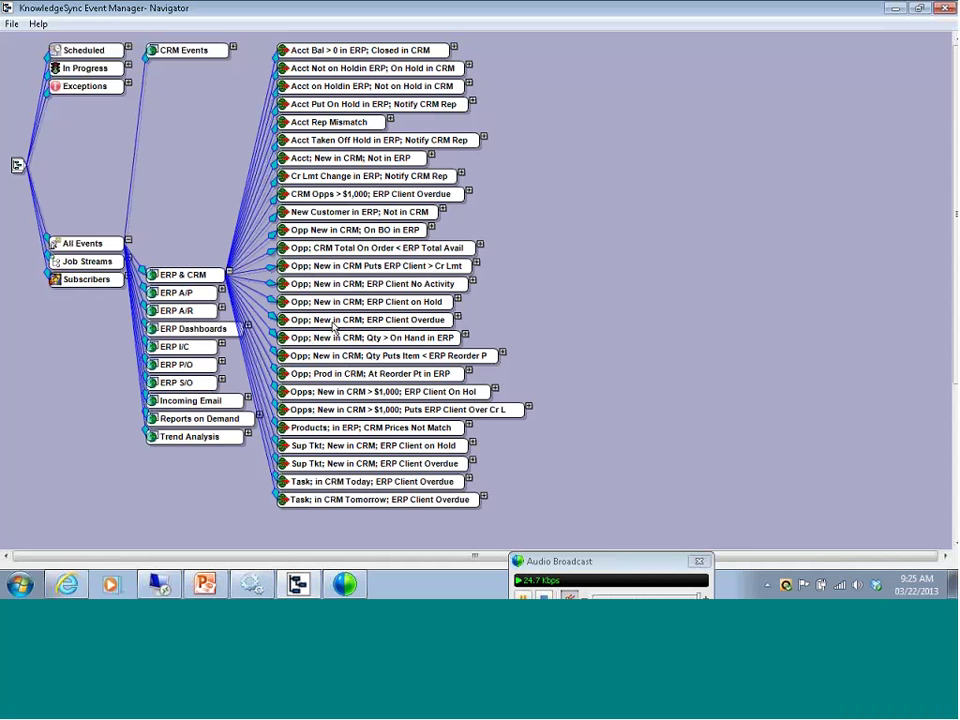
click(229, 274)
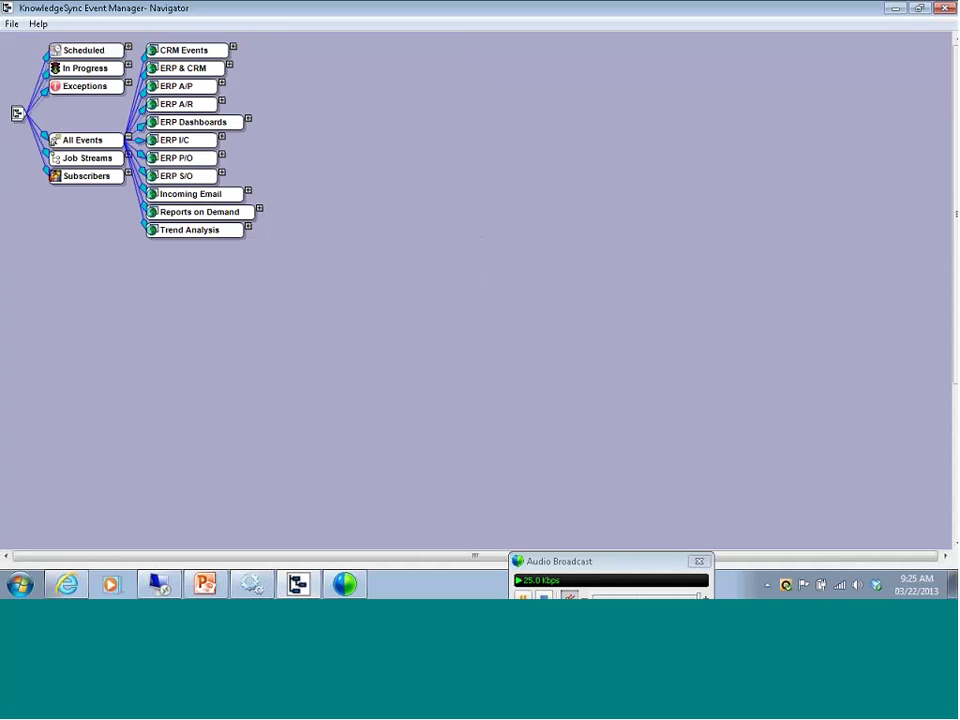
click(249, 192)
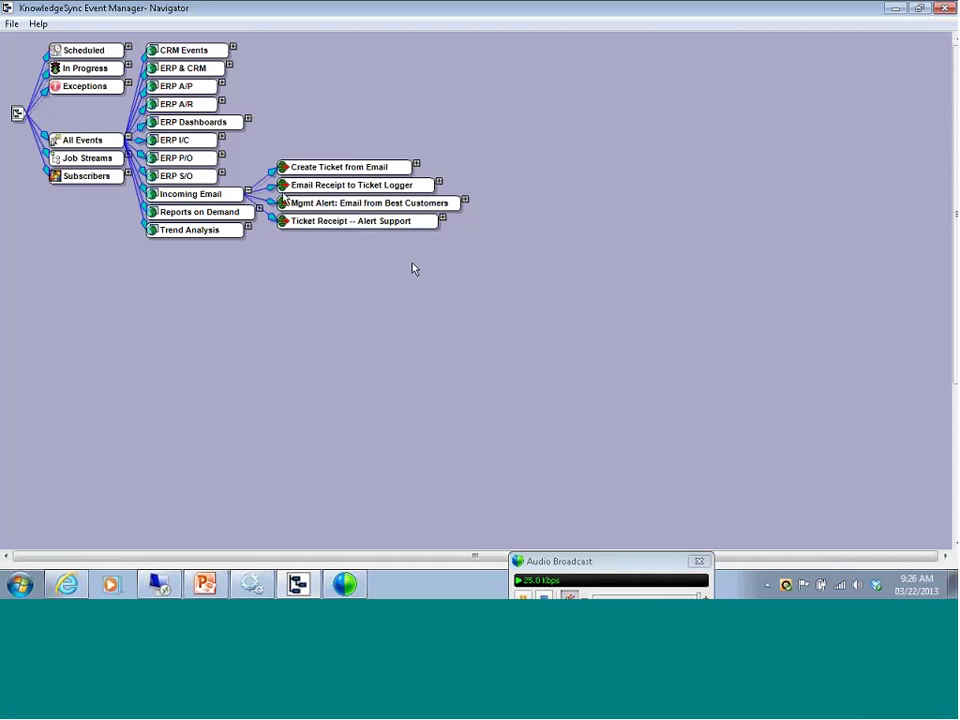
click(248, 192)
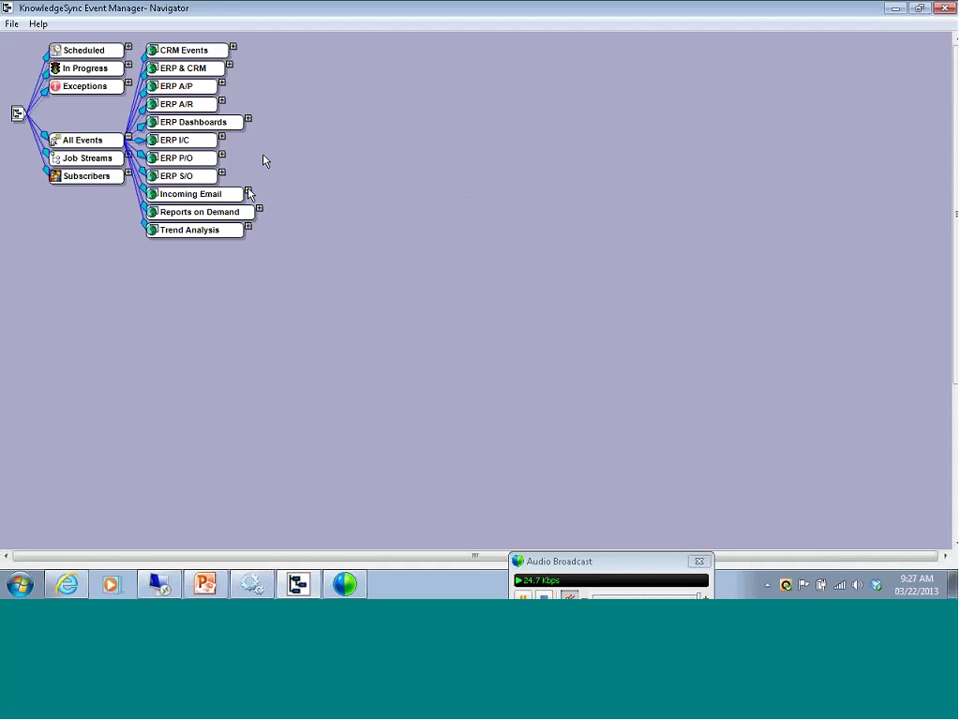
Review the ERP S/O events and the components of Order Confirmation, and expand the ERP I/C events.
click(222, 173)
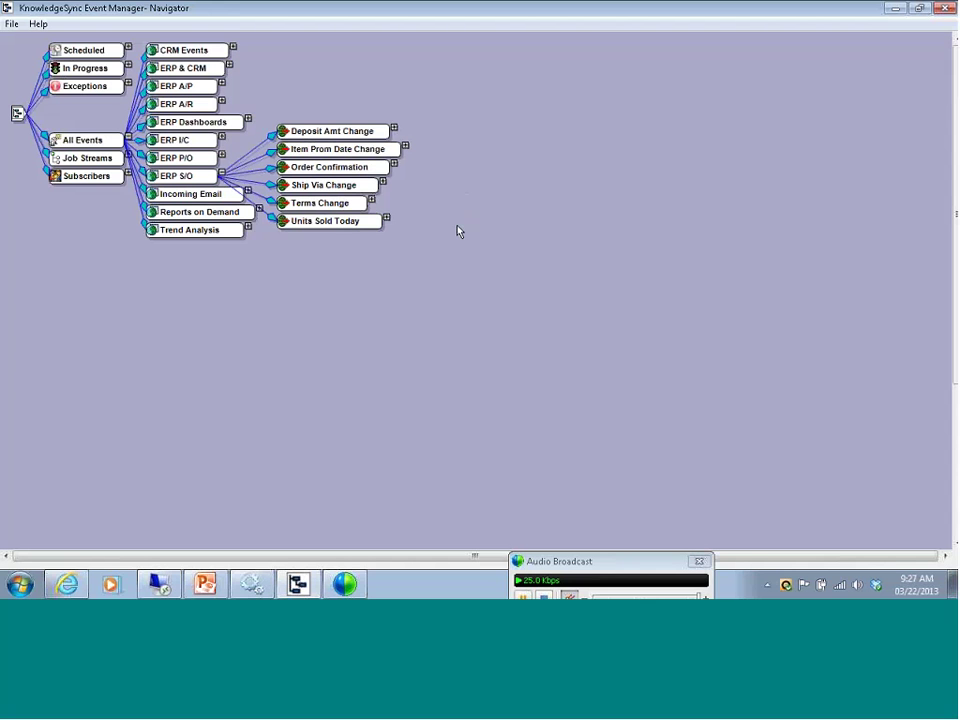
click(395, 164)
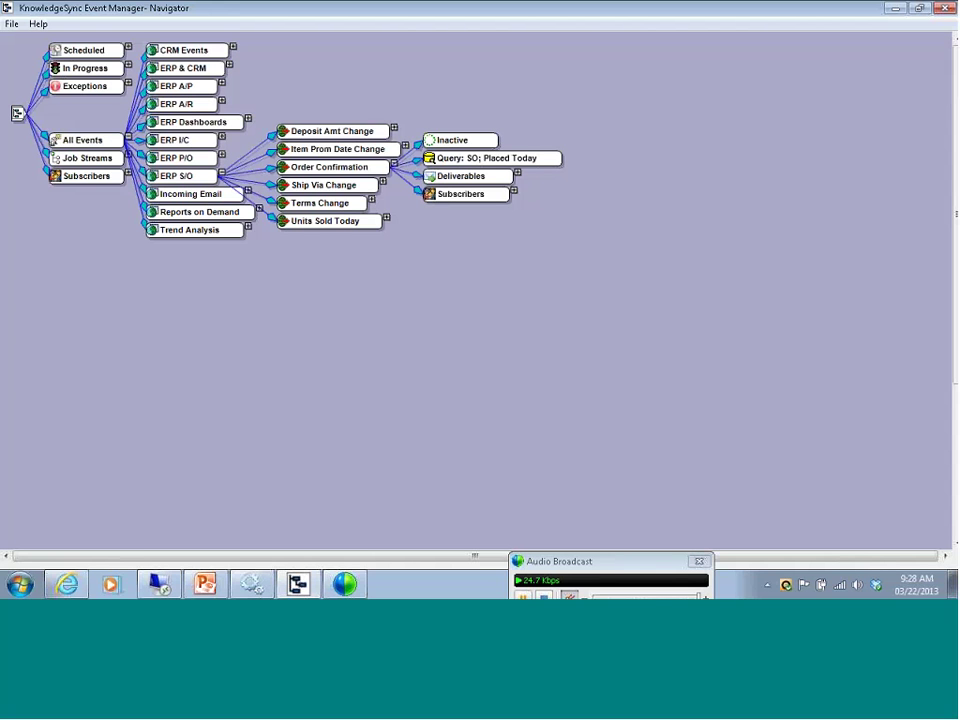
click(222, 173)
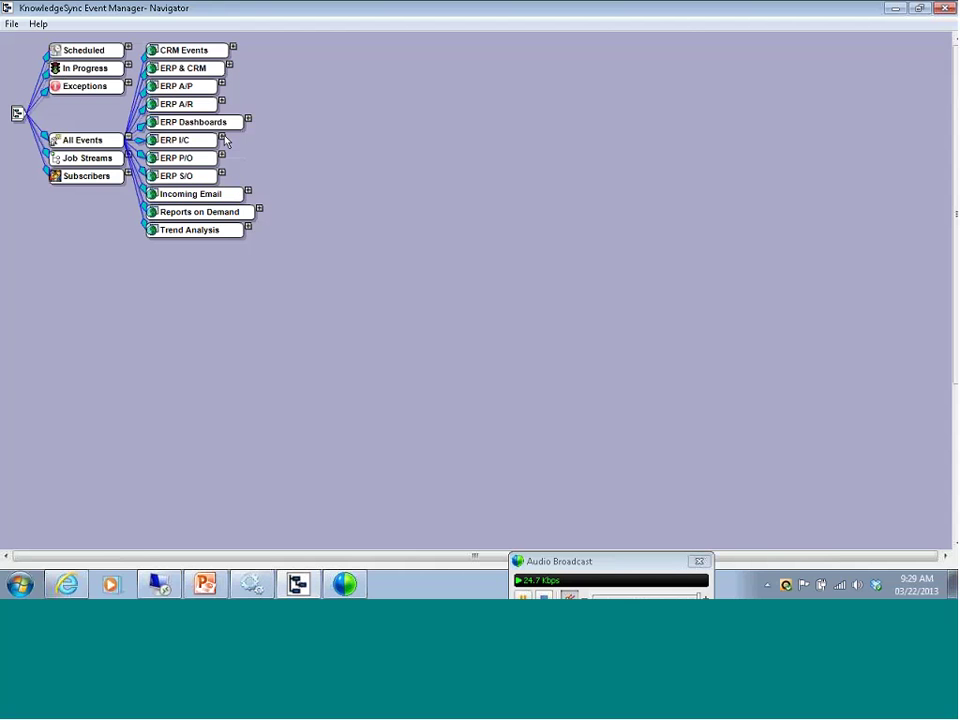
click(221, 137)
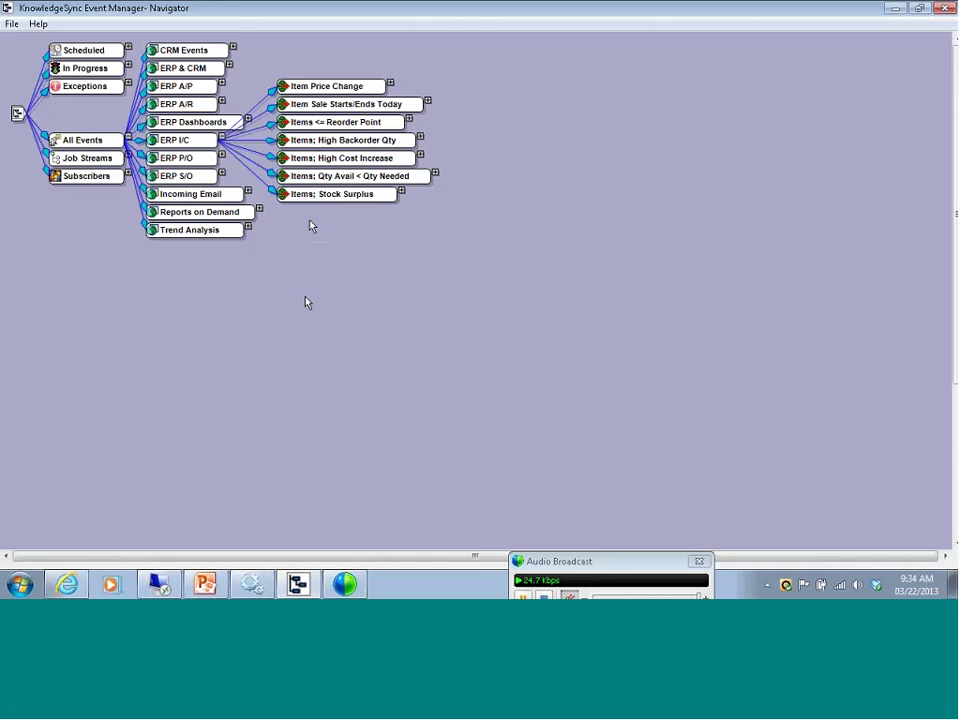
Switch to the ks_two_types_bi_2013 presentation in PowerPoint and start the slide show from the title slide.
key(alt+Tab)
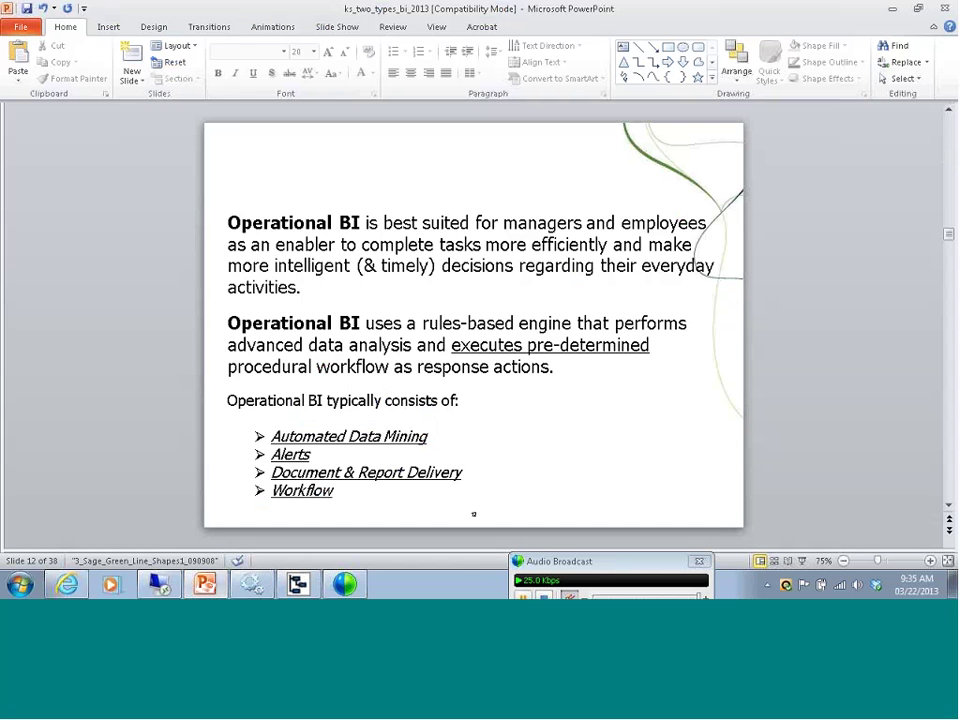
drag(948, 233, 948, 120)
click(801, 561)
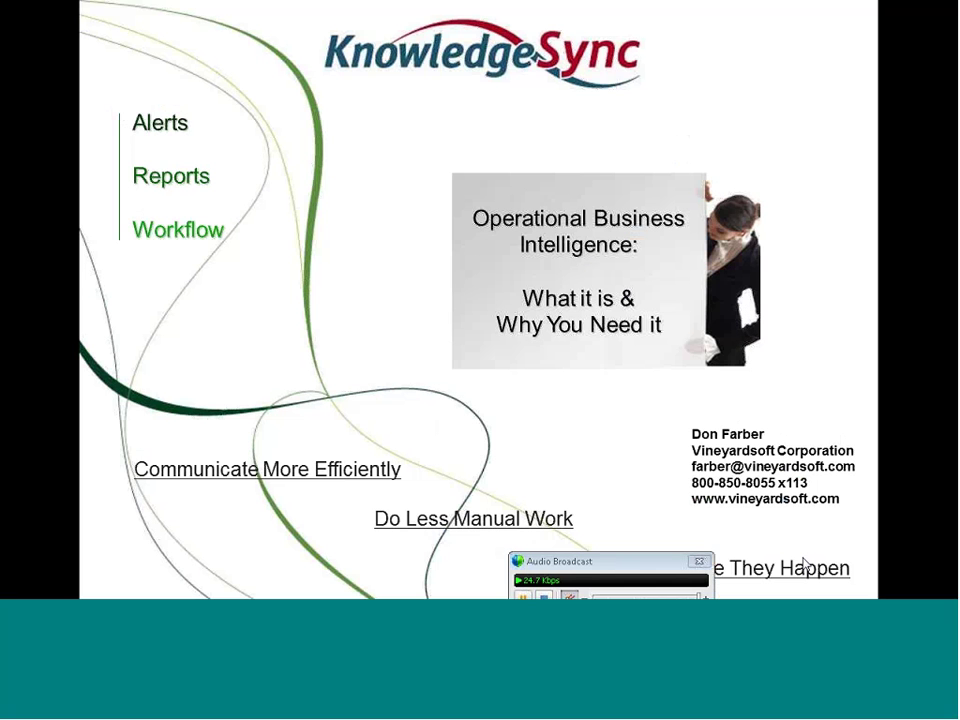